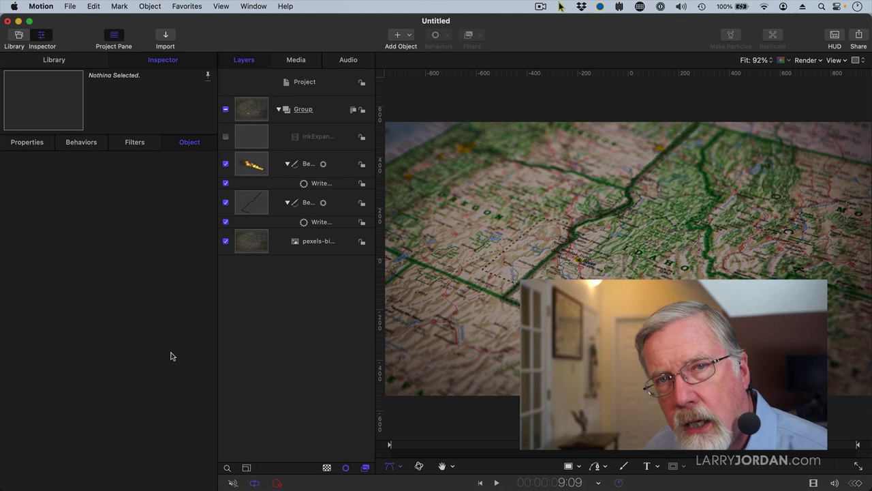
Open the recent project 'Toy Car (finished).motn'
{"action": "left_click", "coordinate": [71, 7]}
{"action": "mouse_move", "coordinate": [102, 59]}
{"action": "left_click", "coordinate": [231, 70]}
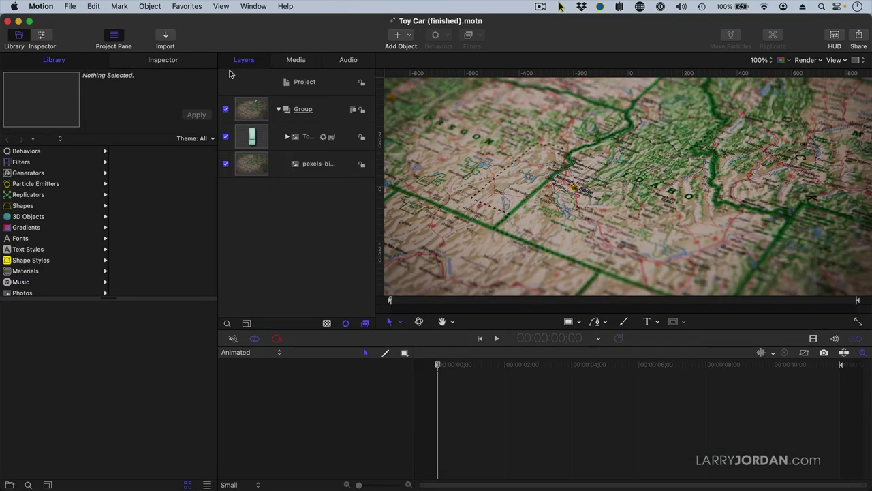
Hide the timeline and play through the finished car animation to the end
{"action": "key", "text": "super+7"}
{"action": "key", "text": "space"}
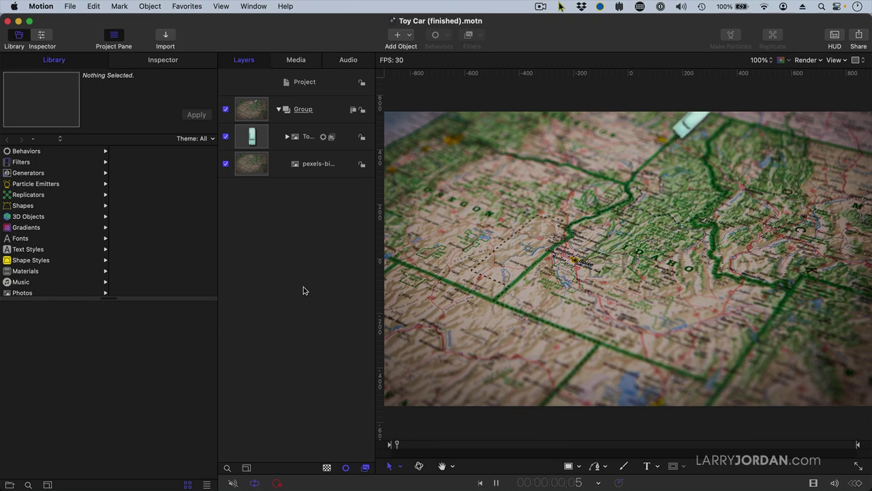
{"action": "key", "text": "space"}
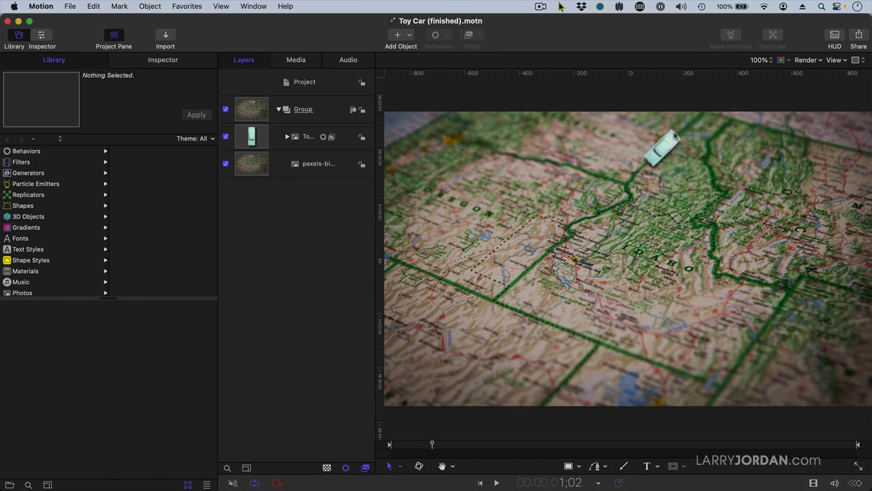
{"action": "key", "text": "space"}
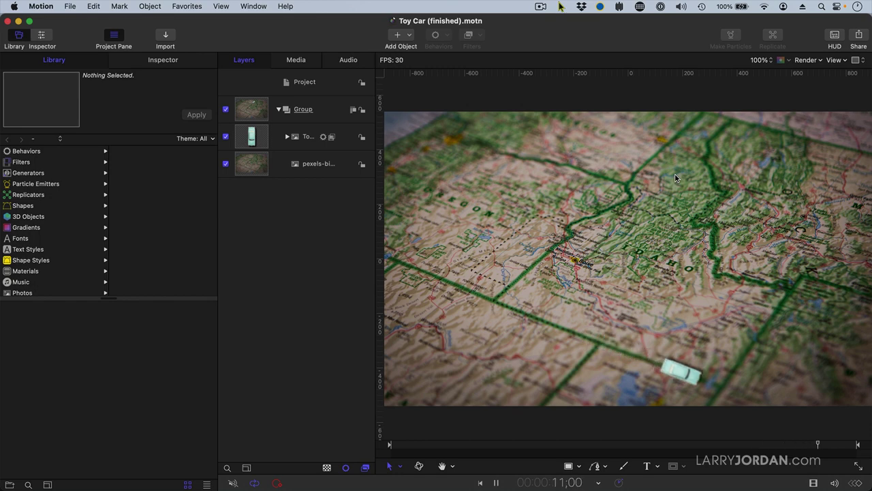
{"action": "key", "text": "space"}
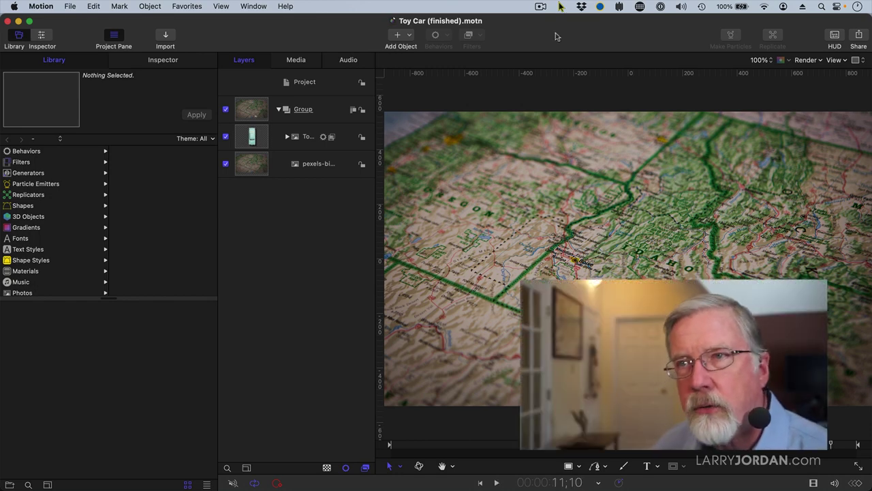
Create a new Motion Project with the Broadcast HD 1080 preset at 30 fps
{"action": "left_click", "coordinate": [70, 6]}
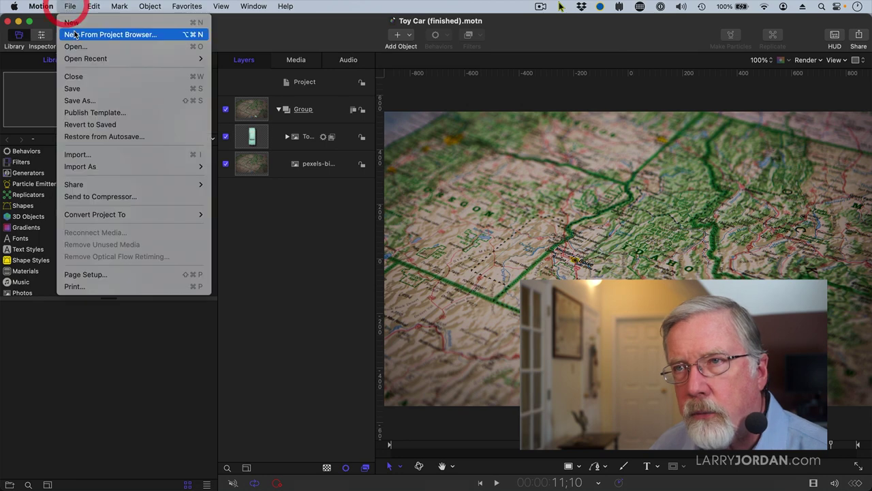
{"action": "left_click", "coordinate": [70, 7]}
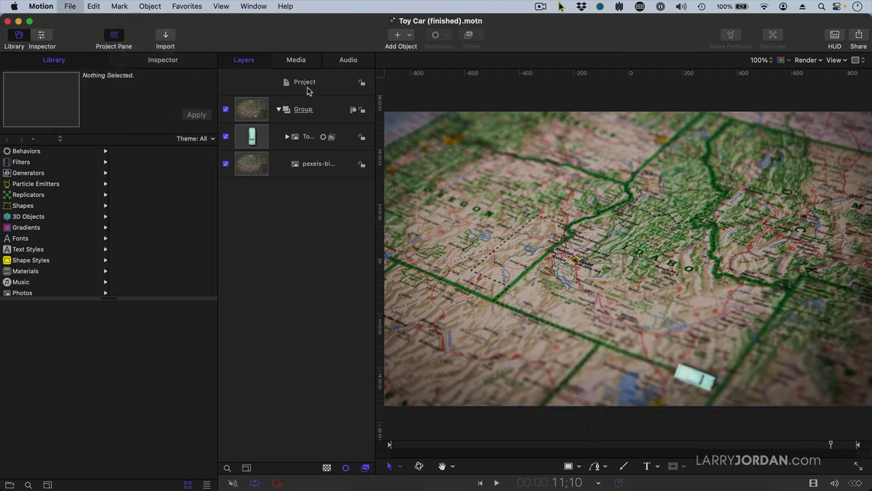
{"action": "key", "text": "alt+super+n"}
{"action": "left_click", "coordinate": [335, 131]}
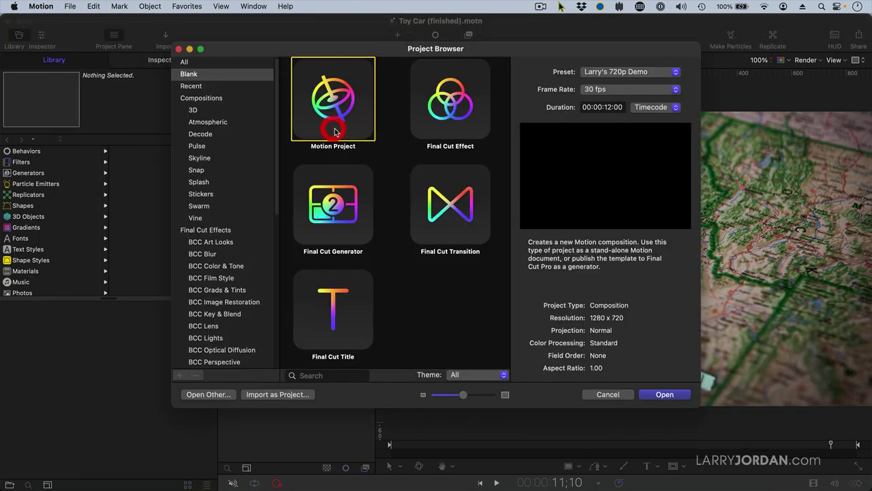
{"action": "left_click", "coordinate": [640, 73]}
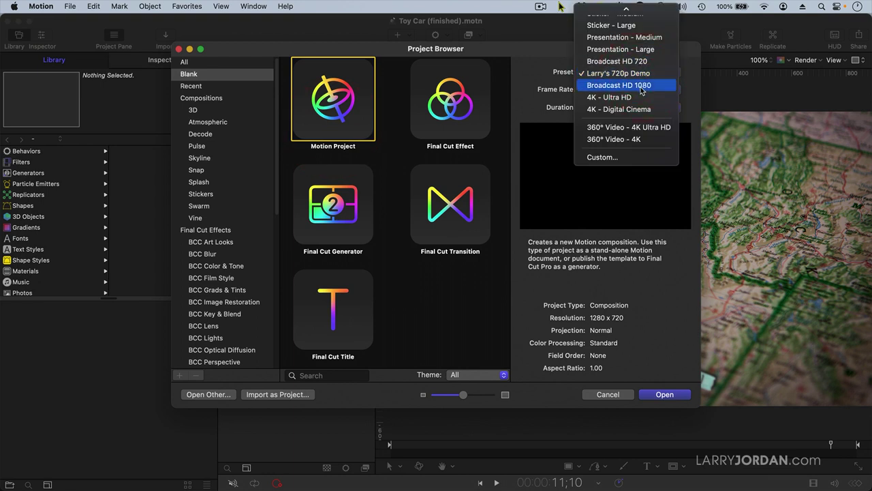
{"action": "left_click", "coordinate": [640, 87]}
{"action": "left_click", "coordinate": [609, 92]}
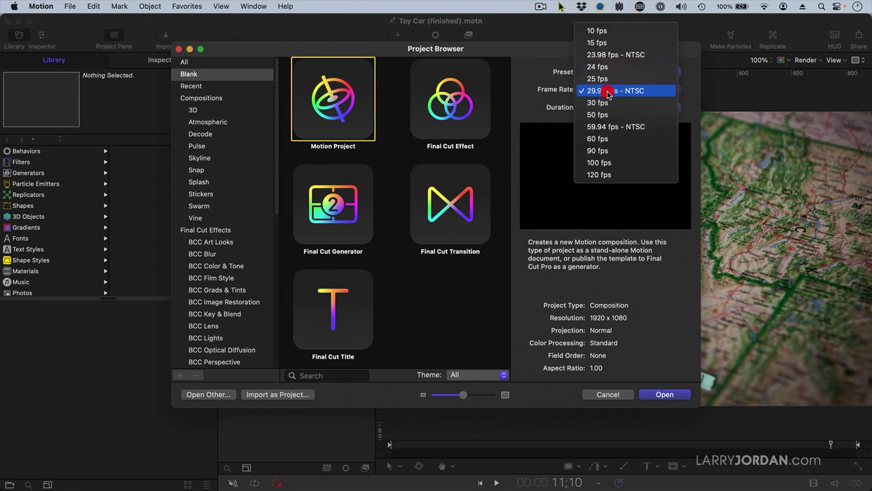
{"action": "left_click", "coordinate": [603, 103]}
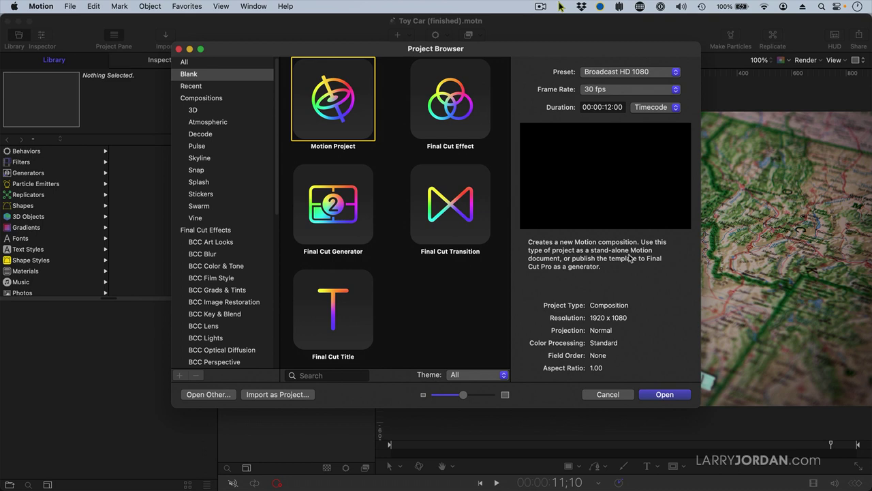
{"action": "left_click", "coordinate": [665, 394]}
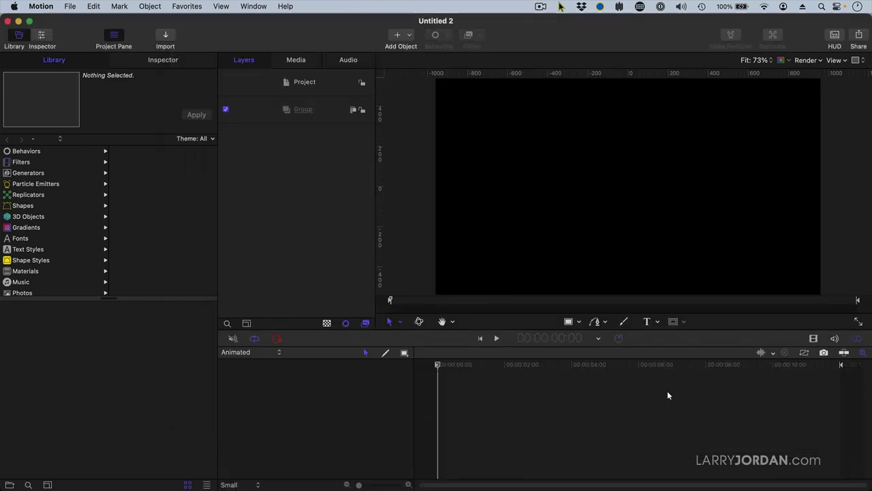
Hide the timing area and select Toy car.psd and the map photo for import
{"action": "key", "text": "F6"}
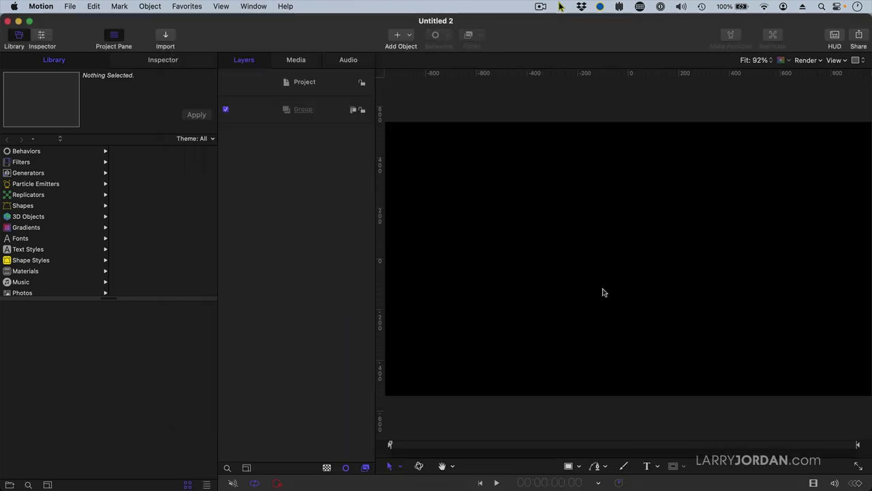
{"action": "key", "text": "super+i"}
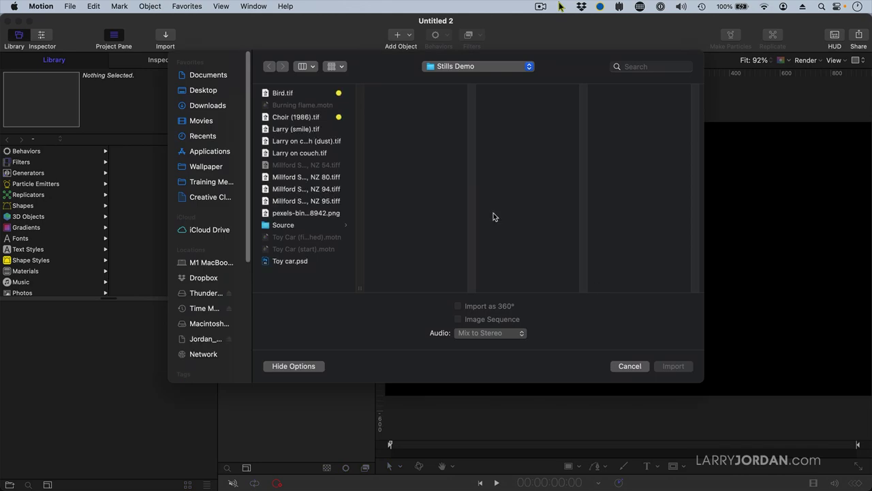
{"action": "left_click", "coordinate": [294, 262]}
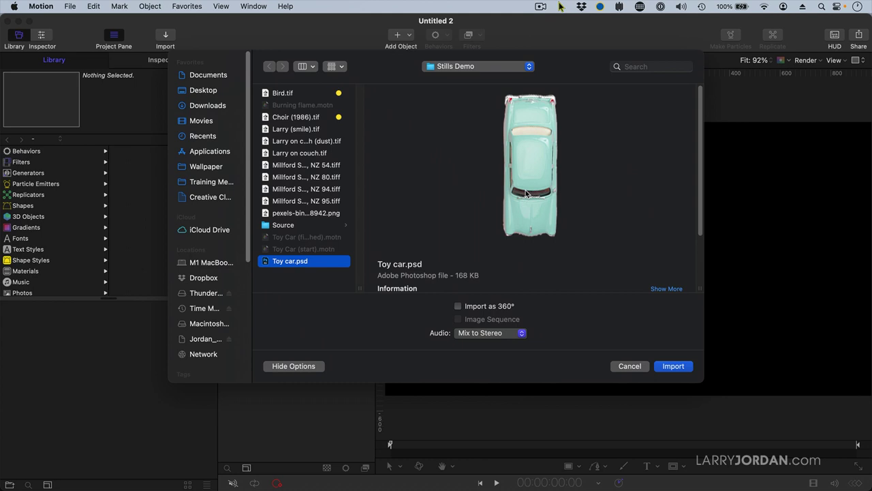
{"action": "left_click", "coordinate": [294, 215], "text": "super"}
Import both images and dim the map photo by lowering its opacity
{"action": "left_click", "coordinate": [673, 365]}
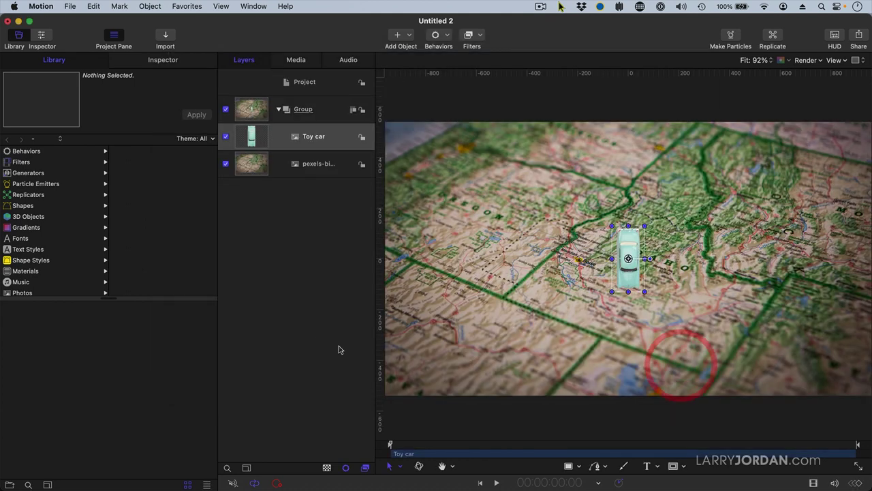
{"action": "left_click", "coordinate": [287, 254]}
{"action": "left_click", "coordinate": [314, 165]}
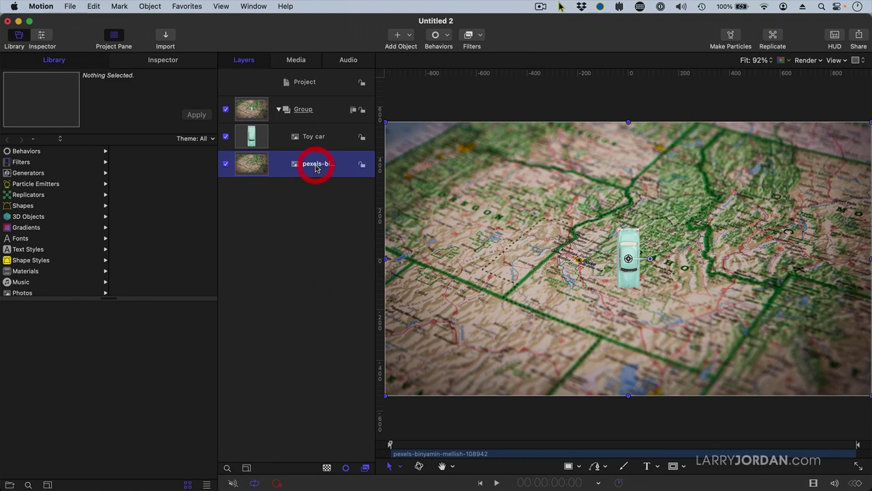
{"action": "left_click", "coordinate": [168, 62]}
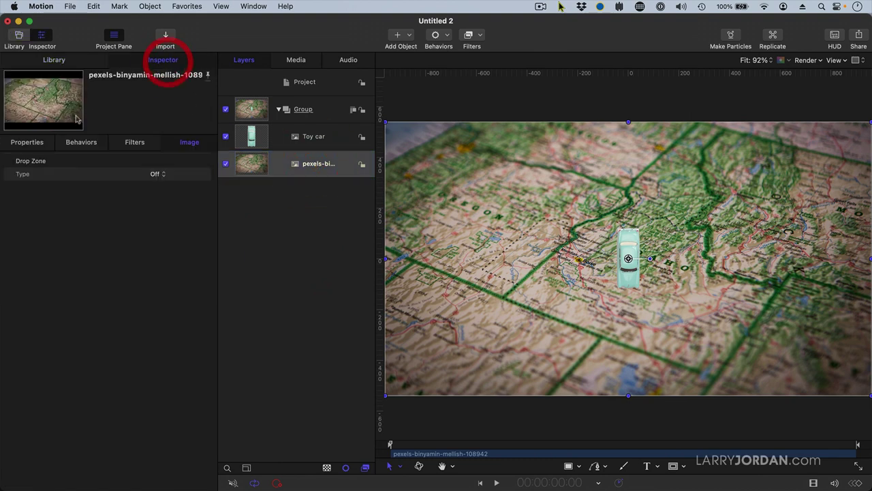
{"action": "left_click", "coordinate": [31, 142]}
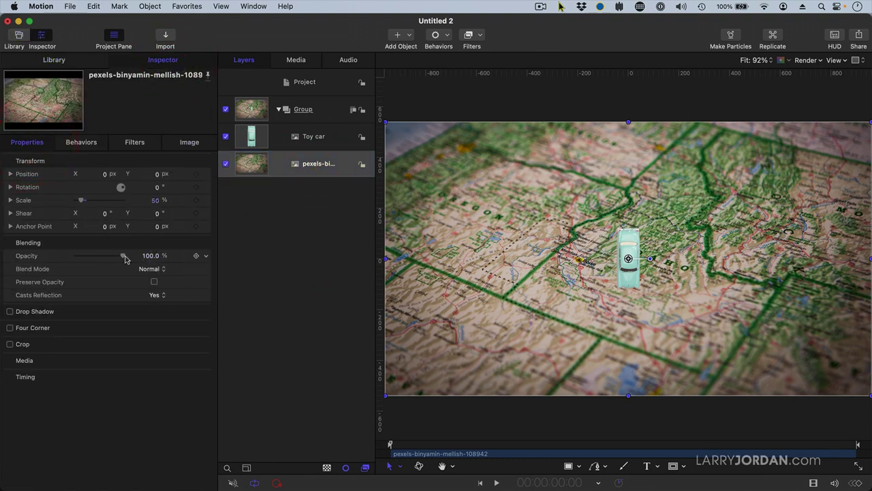
{"action": "left_click_drag", "start_coordinate": [123, 255], "coordinate": [107, 258]}
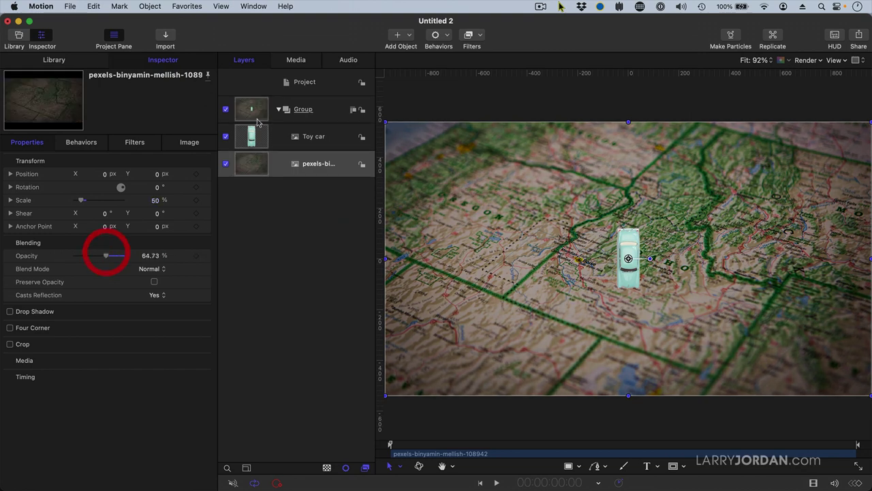
Move the toy car up to the map's top edge and set its scale to 60%
{"action": "left_click", "coordinate": [322, 136]}
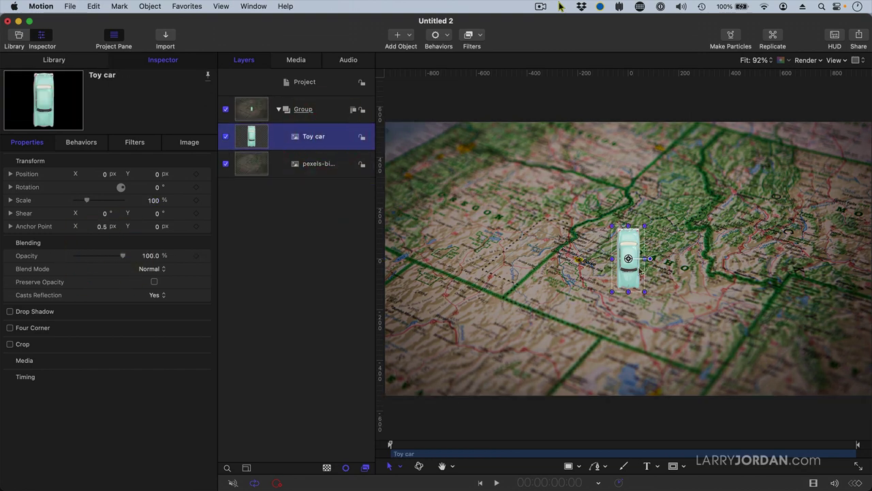
{"action": "left_click_drag", "start_coordinate": [639, 272], "coordinate": [683, 142]}
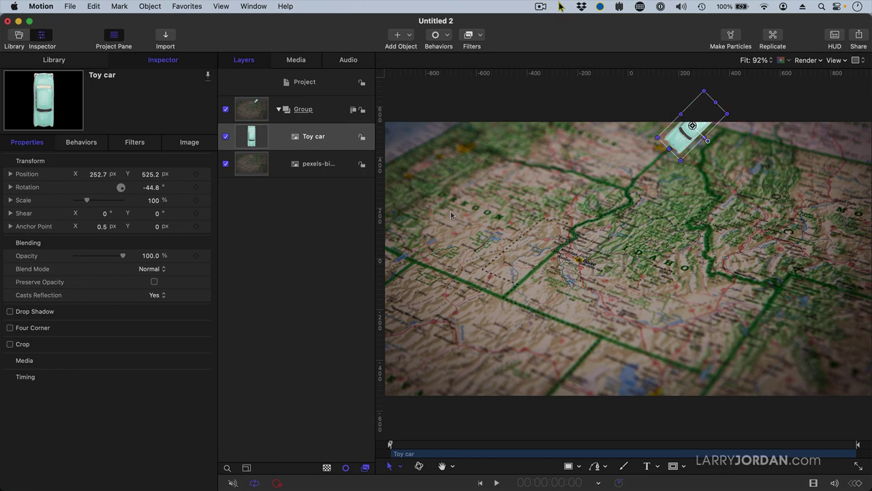
{"action": "left_click", "coordinate": [154, 199]}
{"action": "type", "text": "60"}
{"action": "key", "text": "Return"}
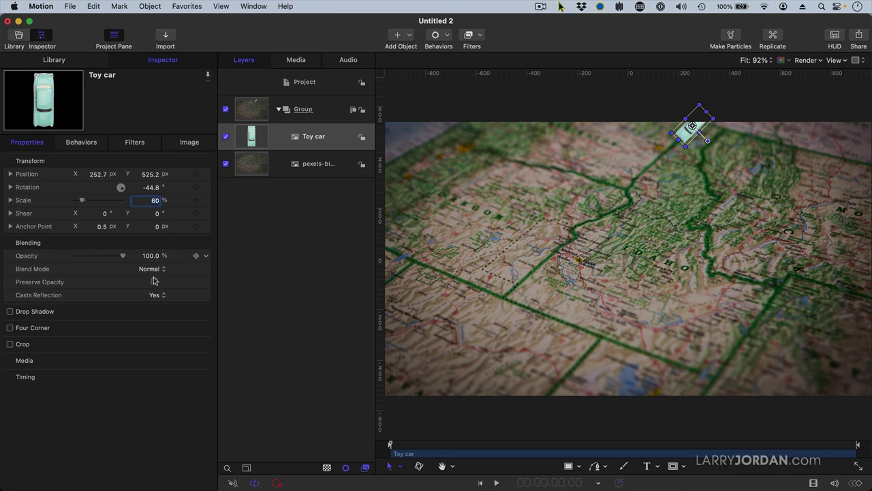
Enable the toy car's drop shadow with 90% opacity, distance 37 and blur 14
{"action": "left_click", "coordinate": [11, 312]}
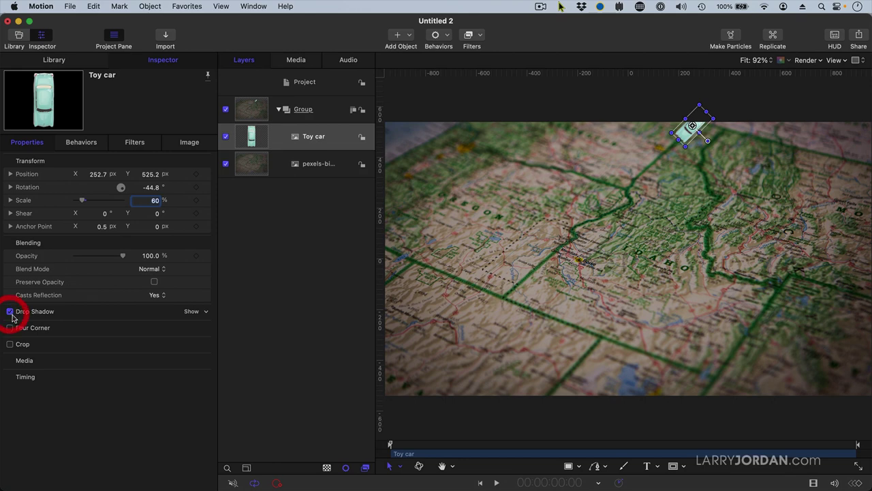
{"action": "left_click", "coordinate": [190, 312]}
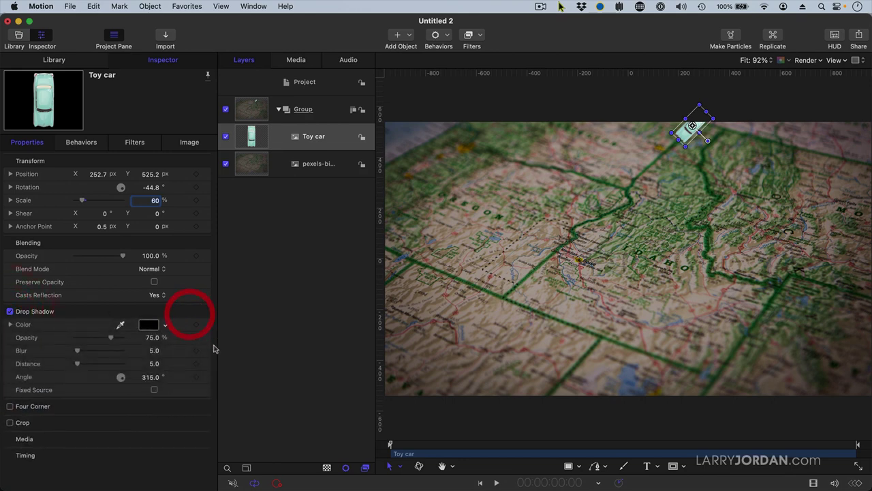
{"action": "left_click", "coordinate": [158, 338]}
{"action": "type", "text": "9"}
{"action": "key", "text": "Tab"}
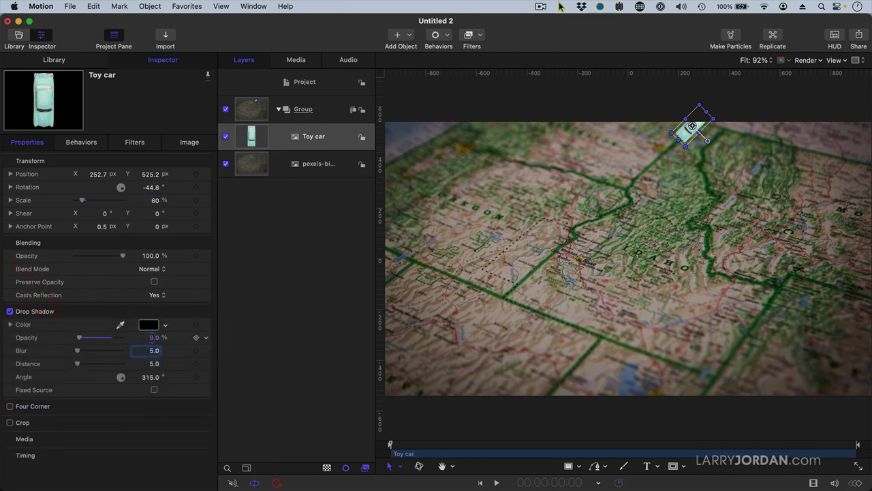
{"action": "key", "text": "shift+Tab"}
{"action": "type", "text": "90"}
{"action": "key", "text": "Tab"}
{"action": "key", "text": "Tab"}
{"action": "left_click_drag", "start_coordinate": [77, 366], "coordinate": [125, 381]}
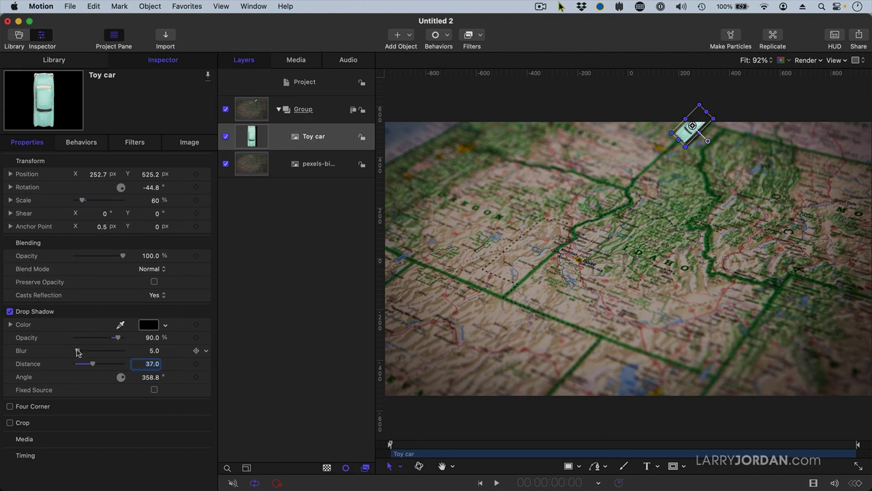
{"action": "left_click_drag", "start_coordinate": [78, 352], "coordinate": [83, 352]}
{"action": "left_click", "coordinate": [81, 352]}
{"action": "left_click", "coordinate": [339, 136]}
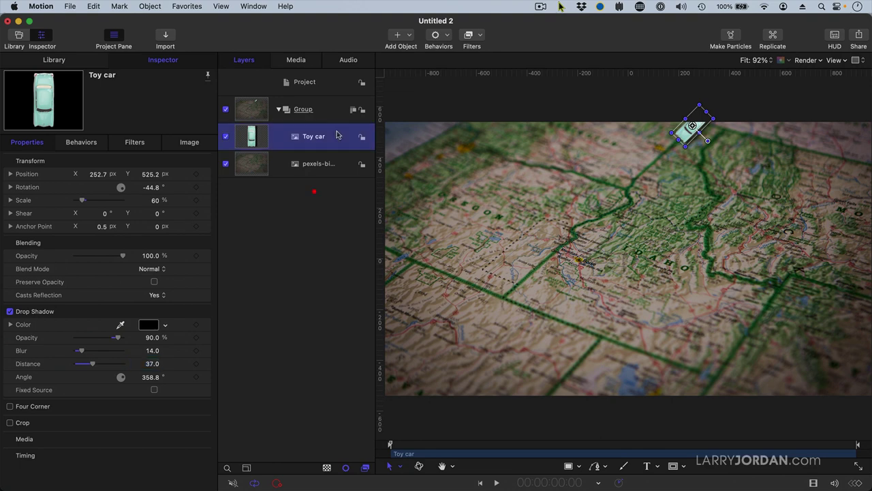
Add a Motion Path to the toy car and drag its end point to the map's lower middle
{"action": "left_click", "coordinate": [438, 37]}
{"action": "mouse_move", "coordinate": [455, 62]}
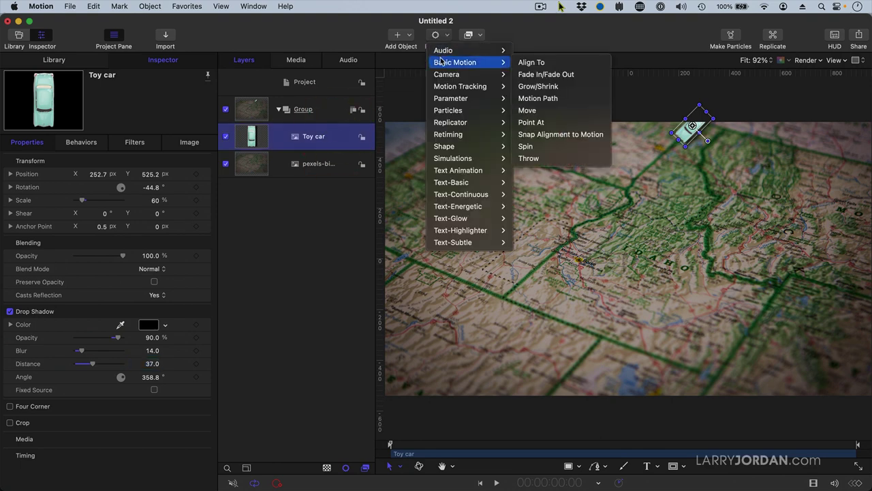
{"action": "left_click", "coordinate": [526, 100]}
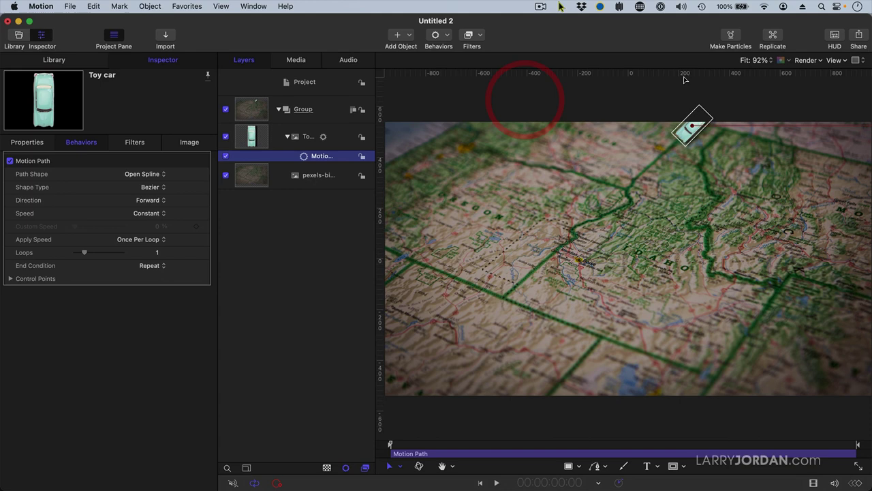
{"action": "left_click", "coordinate": [748, 61]}
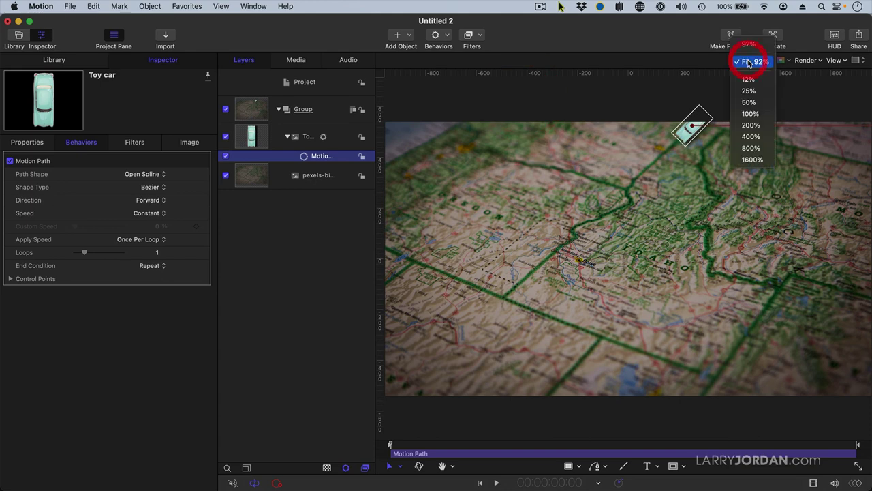
{"action": "left_click", "coordinate": [745, 103]}
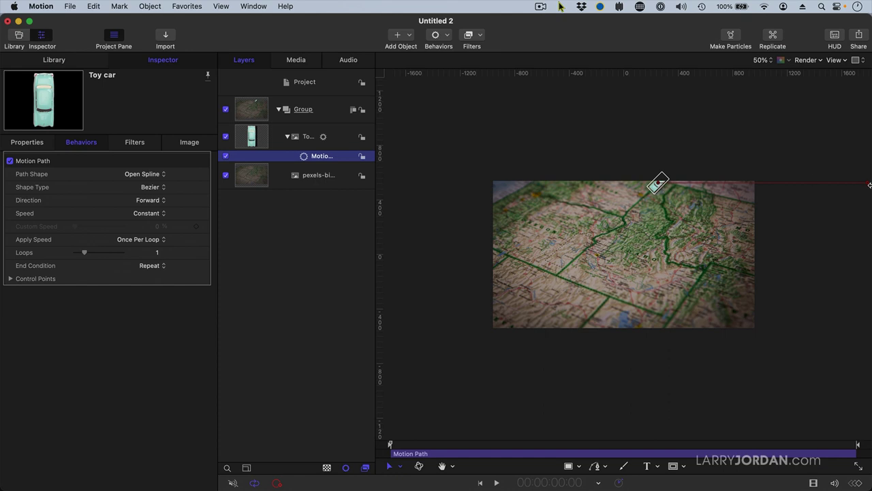
{"action": "left_click_drag", "start_coordinate": [868, 184], "coordinate": [671, 316]}
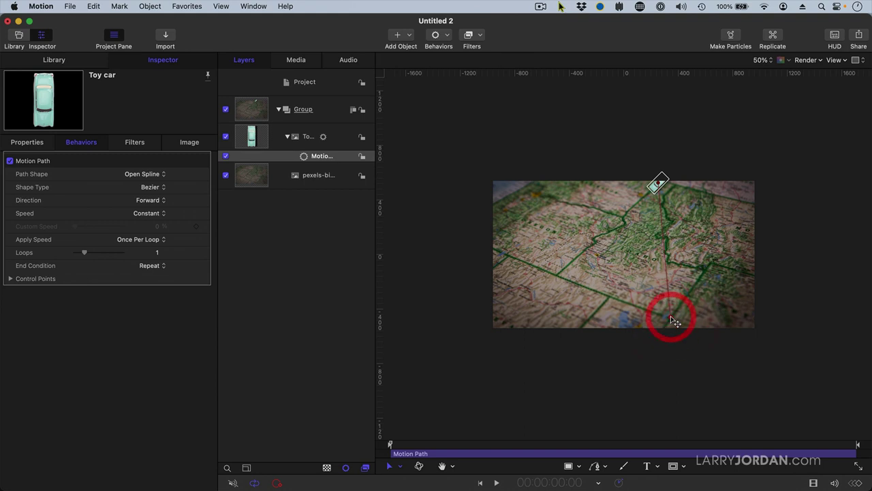
{"action": "key", "text": "shift+z"}
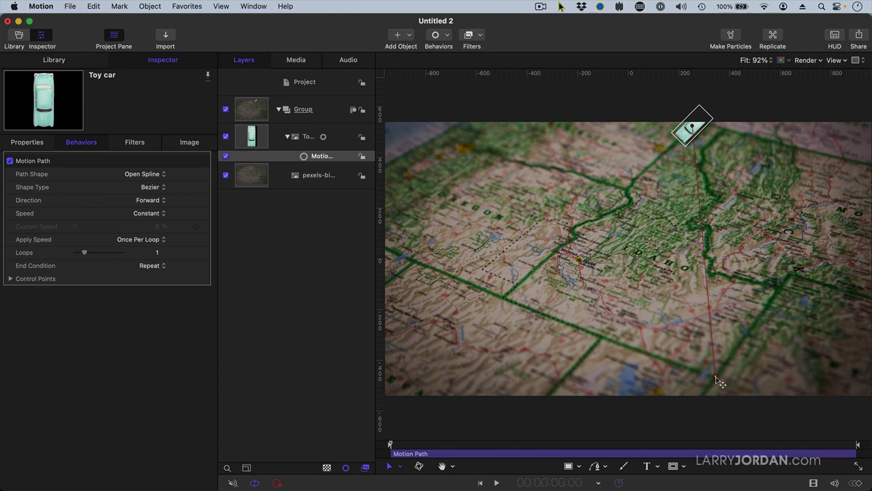
Add a control point, pull it left to bend the path, and make it Linear
{"action": "left_click", "coordinate": [705, 261]}
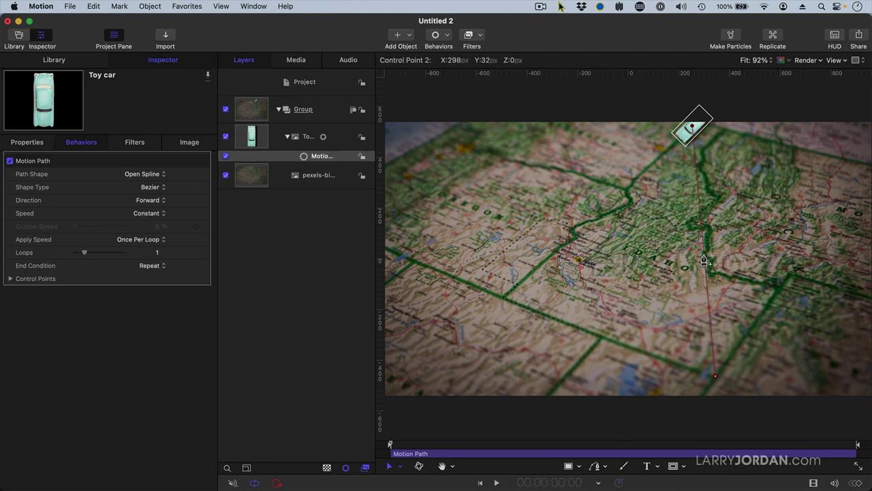
{"action": "left_click_drag", "start_coordinate": [705, 257], "coordinate": [505, 301]}
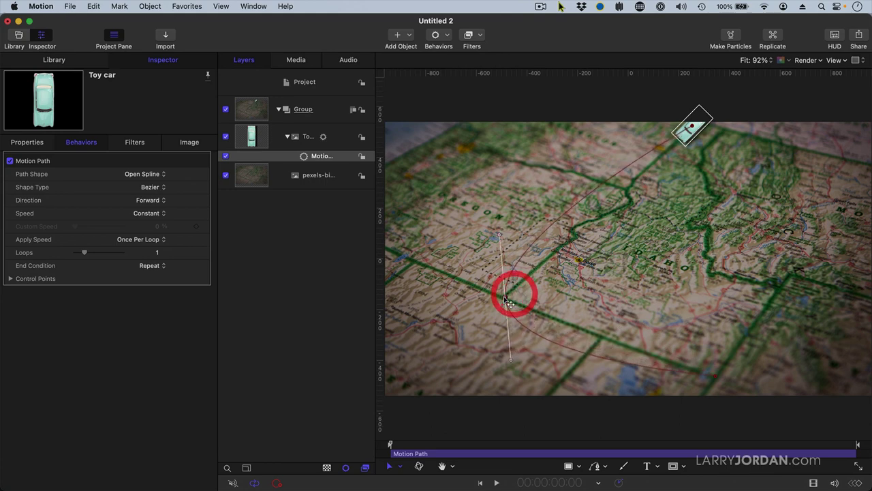
{"action": "right_click", "coordinate": [505, 300]}
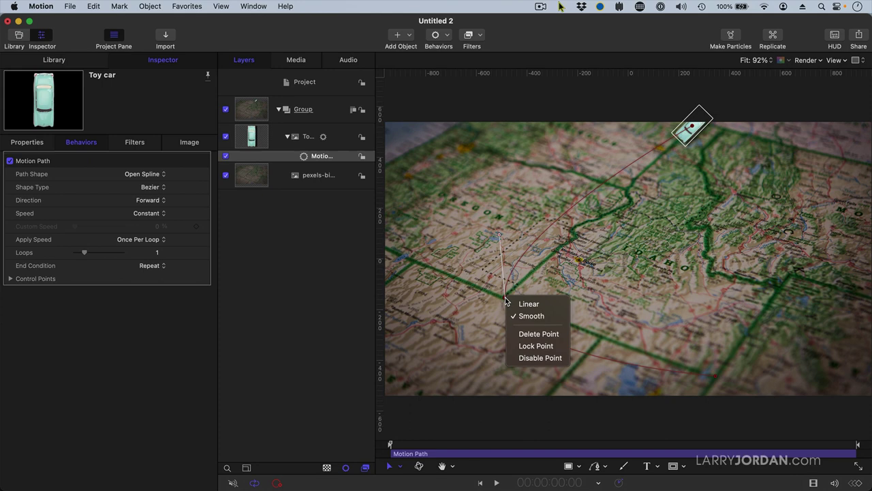
{"action": "left_click", "coordinate": [513, 301]}
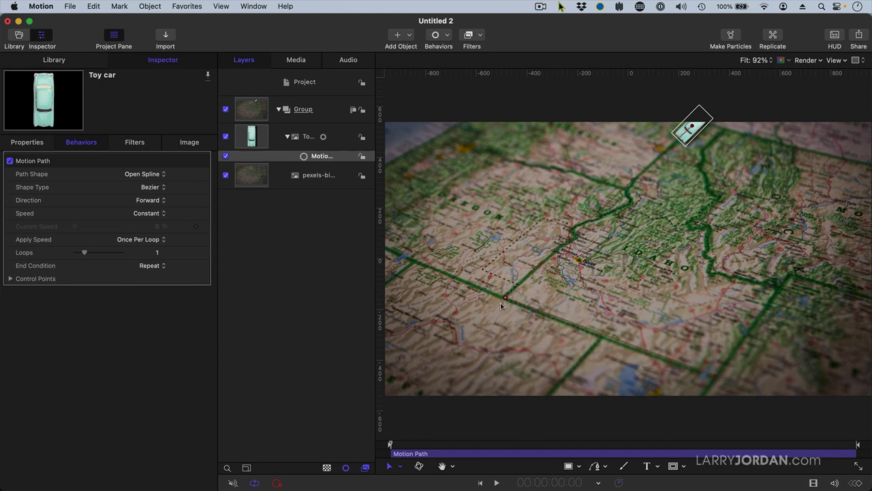
{"action": "left_click", "coordinate": [630, 183]}
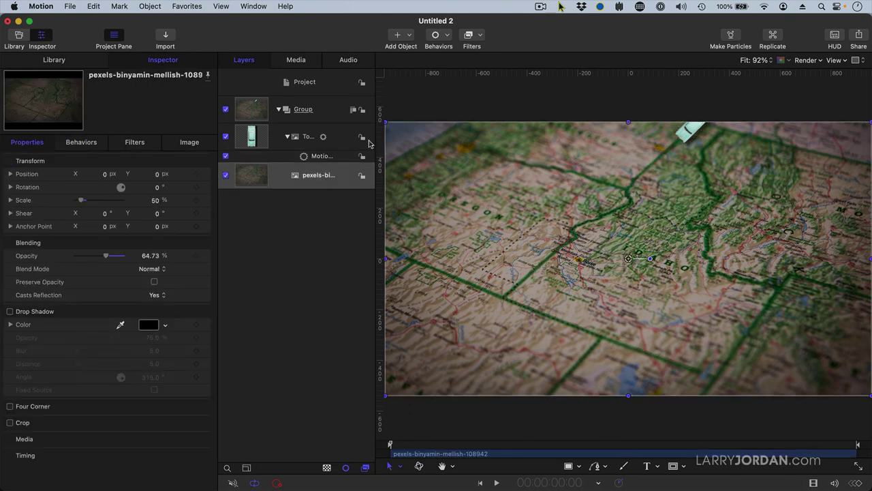
{"action": "left_click", "coordinate": [347, 156]}
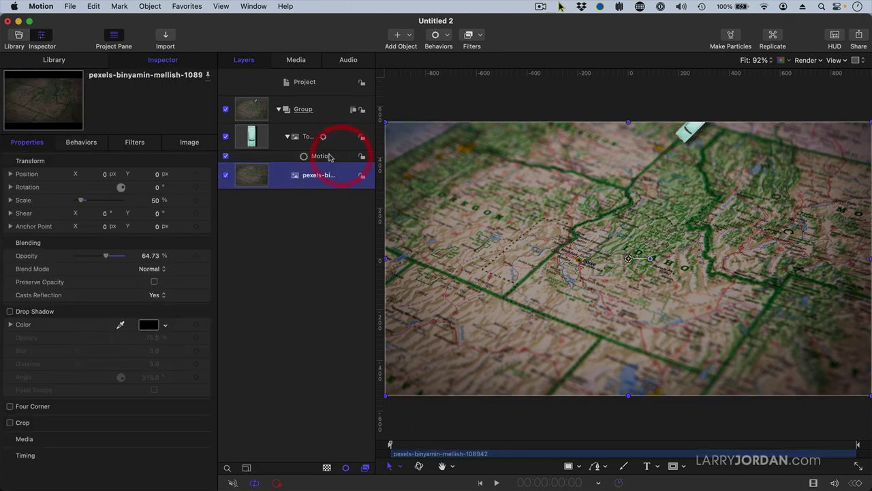
{"action": "left_click", "coordinate": [320, 157]}
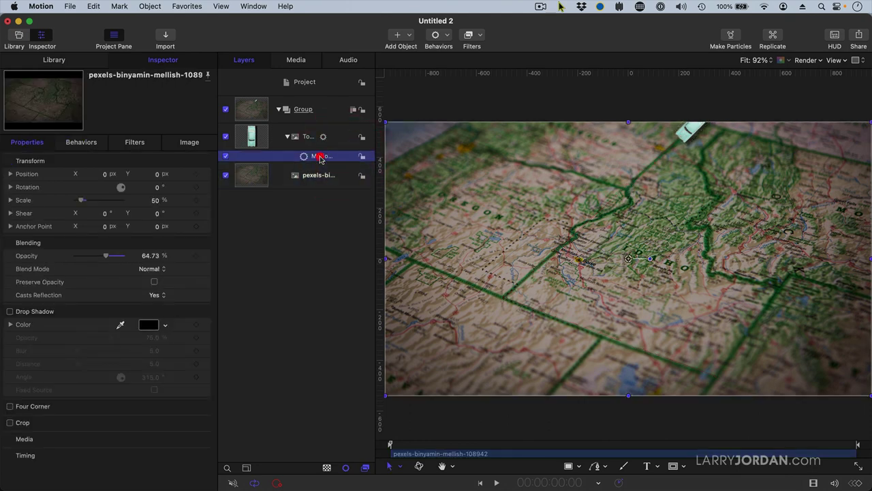
Add curved control points near the top and break one point's handles to bend the curve
{"action": "left_click", "coordinate": [625, 186]}
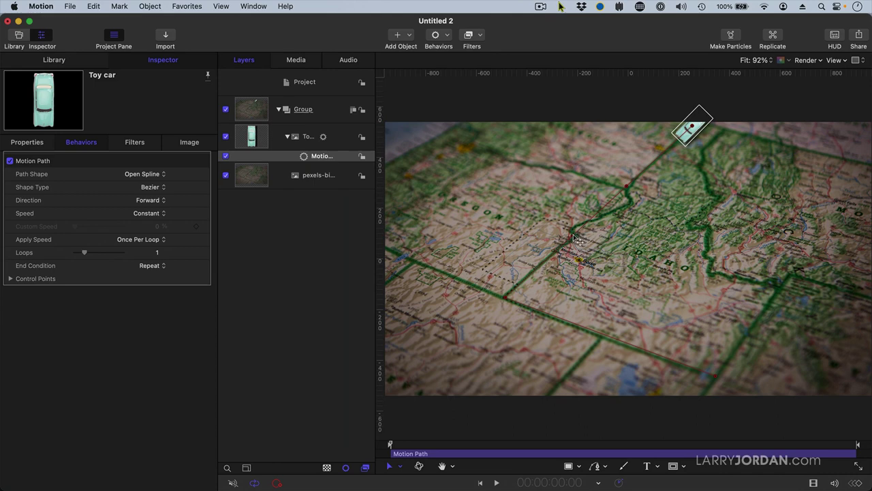
{"action": "mouse_move", "coordinate": [574, 236]}
{"action": "left_mouse_down"}
{"action": "mouse_move", "coordinate": [594, 216]}
{"action": "mouse_move", "coordinate": [569, 222]}
{"action": "left_mouse_up"}
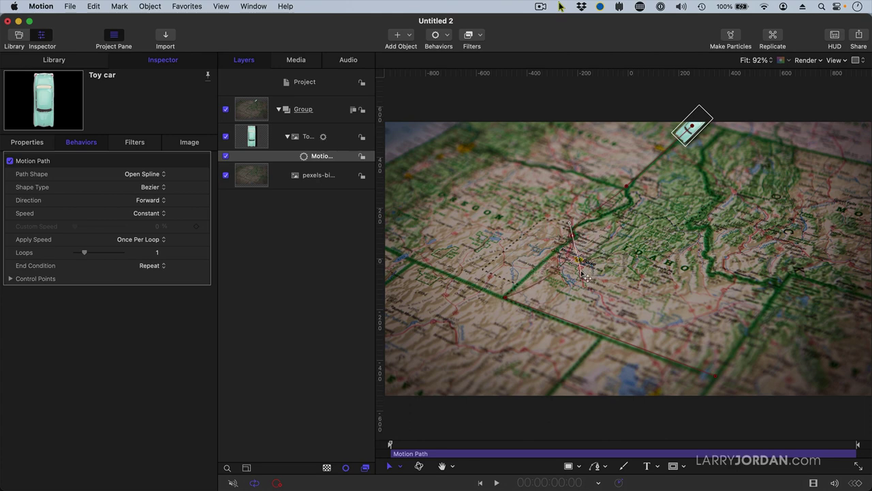
{"action": "right_click", "coordinate": [585, 278]}
{"action": "left_click", "coordinate": [588, 276]}
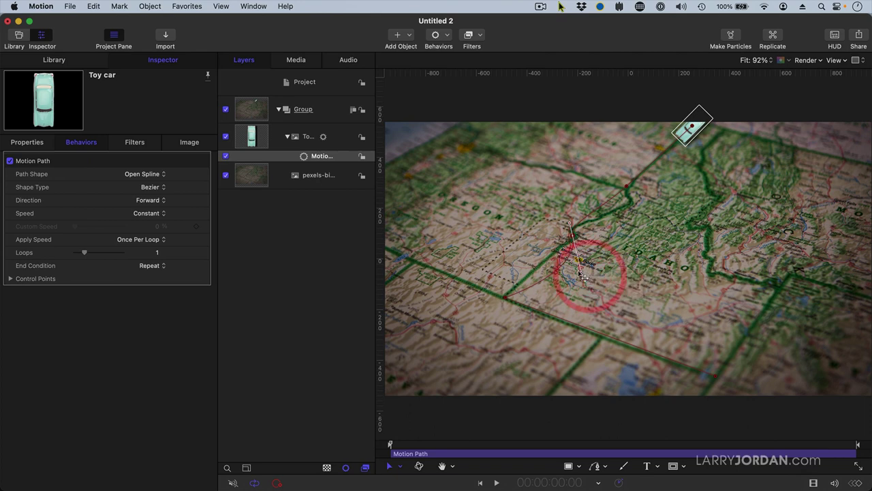
{"action": "left_click_drag", "start_coordinate": [584, 277], "coordinate": [547, 262]}
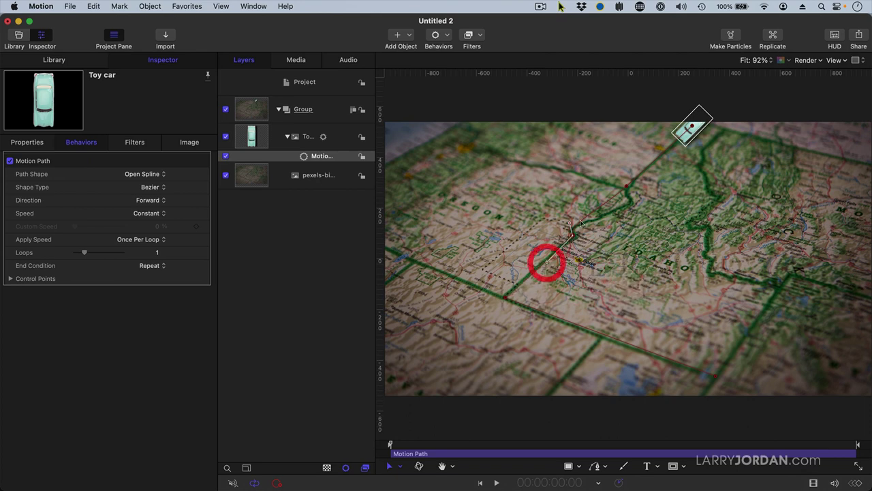
Break the next point's handles and drag Bezier handles to curve the middle bends
{"action": "left_click", "coordinate": [627, 190]}
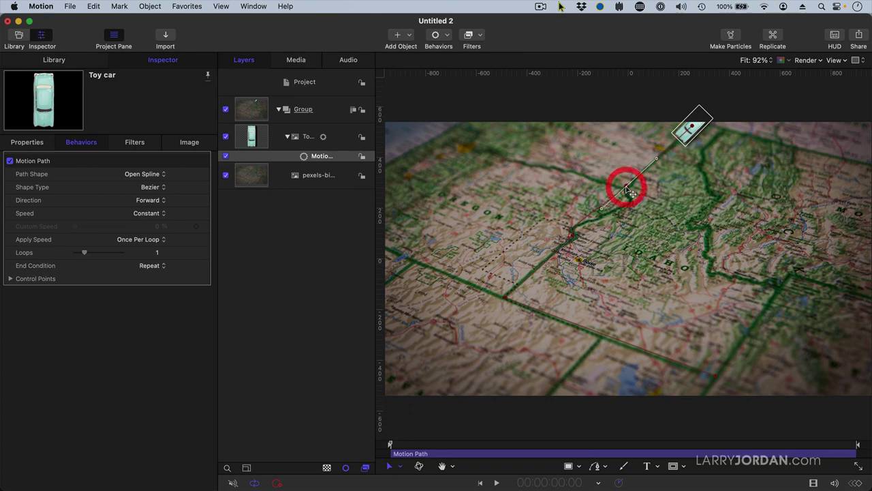
{"action": "left_click", "coordinate": [657, 159]}
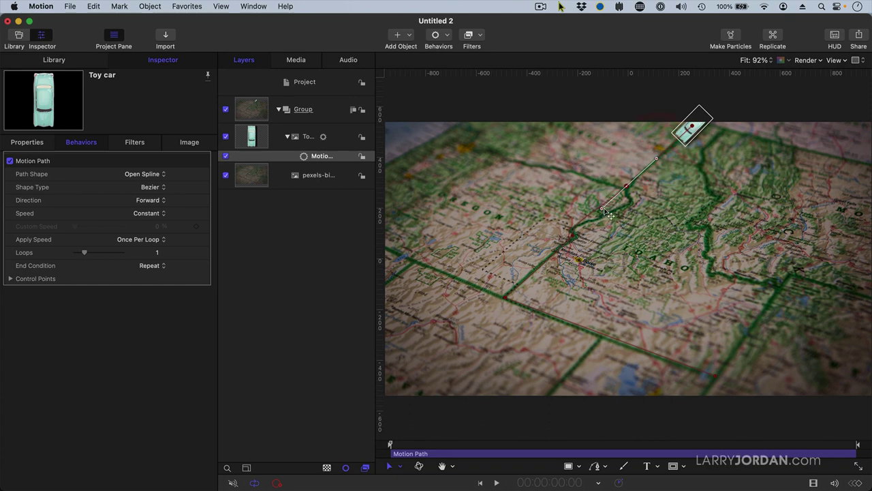
{"action": "left_click_drag", "start_coordinate": [602, 212], "coordinate": [648, 224]}
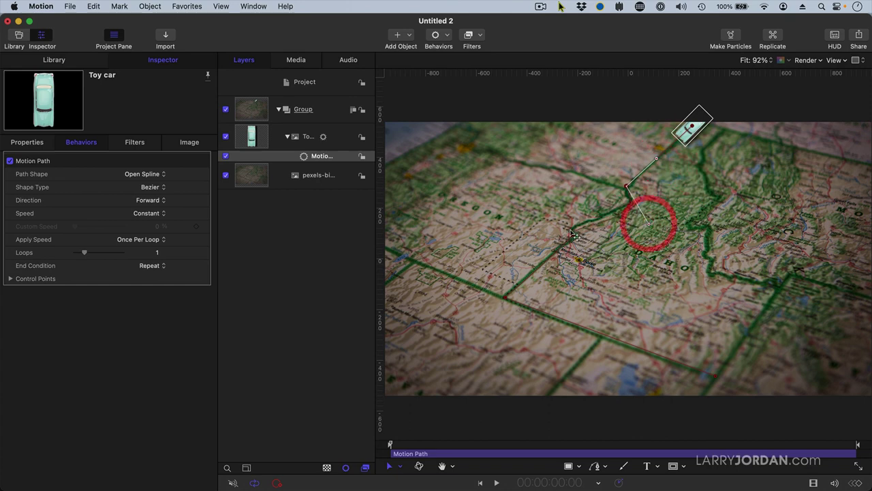
{"action": "left_click_drag", "start_coordinate": [572, 239], "coordinate": [573, 229]}
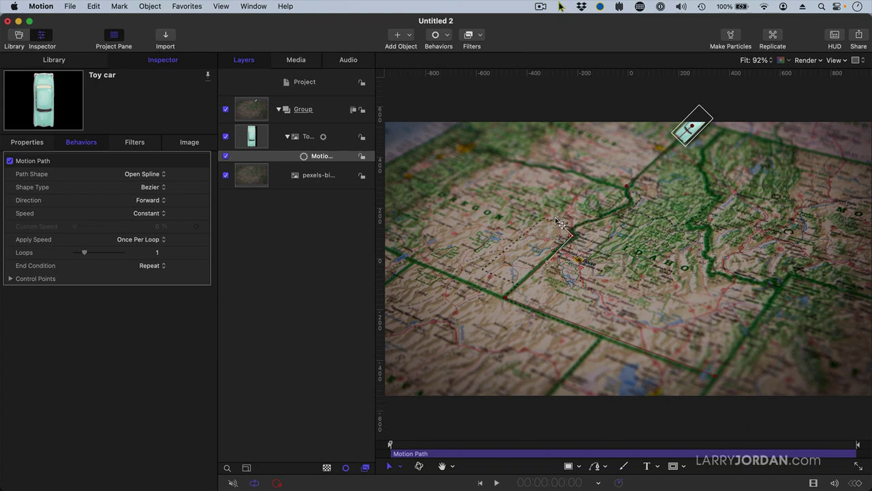
{"action": "left_click", "coordinate": [590, 218]}
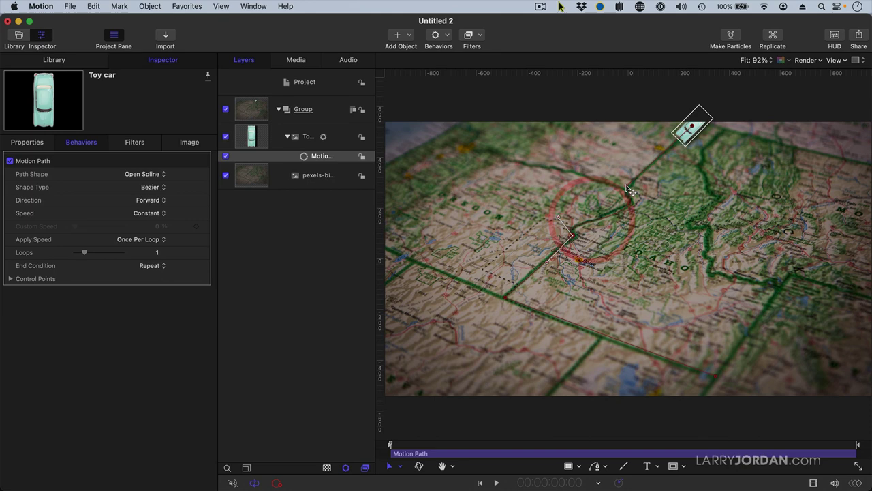
{"action": "left_click_drag", "start_coordinate": [626, 186], "coordinate": [652, 233]}
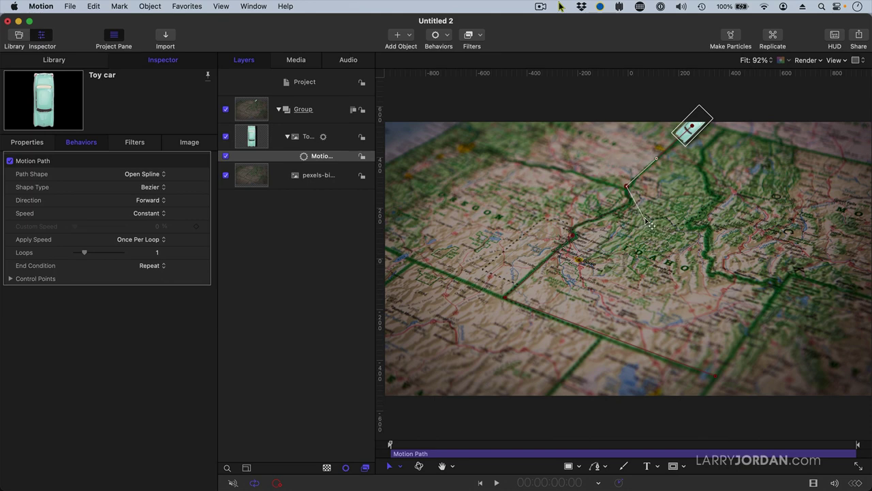
{"action": "left_click", "coordinate": [646, 219]}
{"action": "left_click", "coordinate": [329, 220]}
Preview the car's movement and add a Snap Alignment to Motion behaviour to it
{"action": "left_click", "coordinate": [306, 137]}
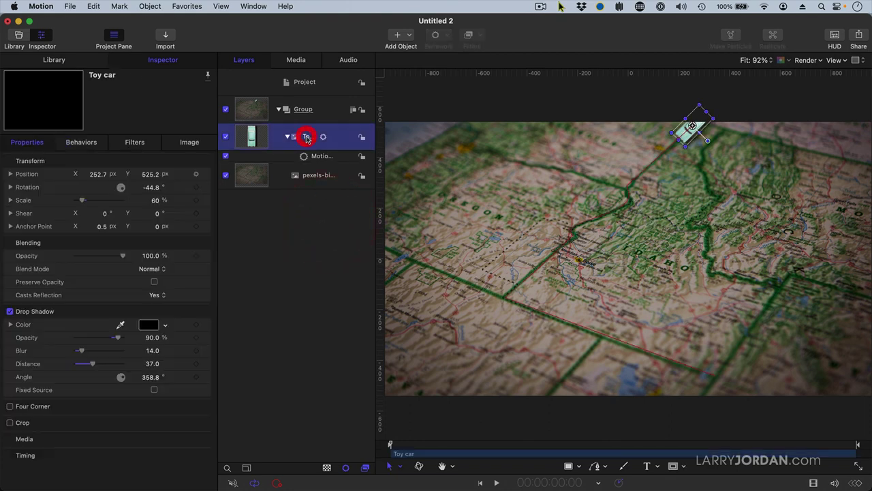
{"action": "key", "text": "space"}
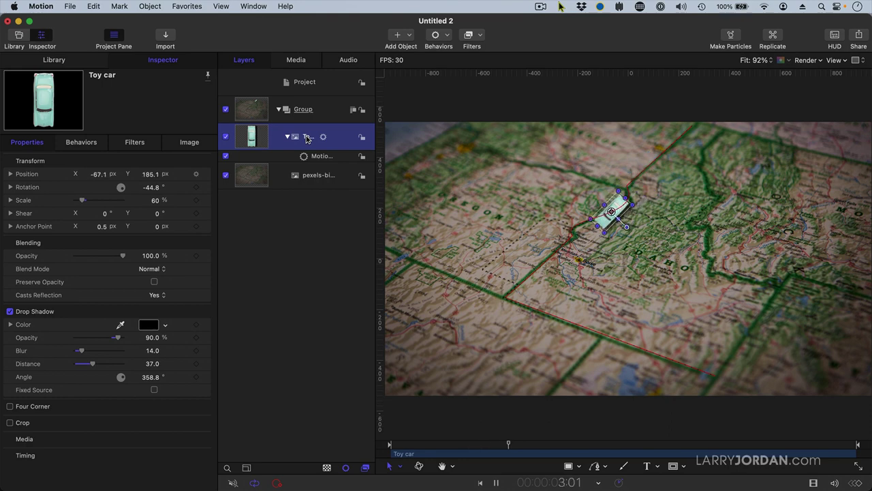
{"action": "key", "text": "space"}
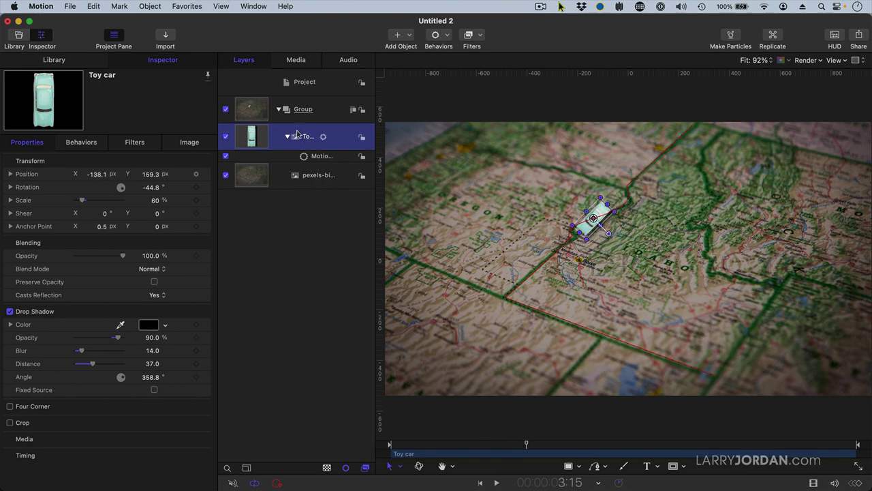
{"action": "left_click", "coordinate": [443, 34]}
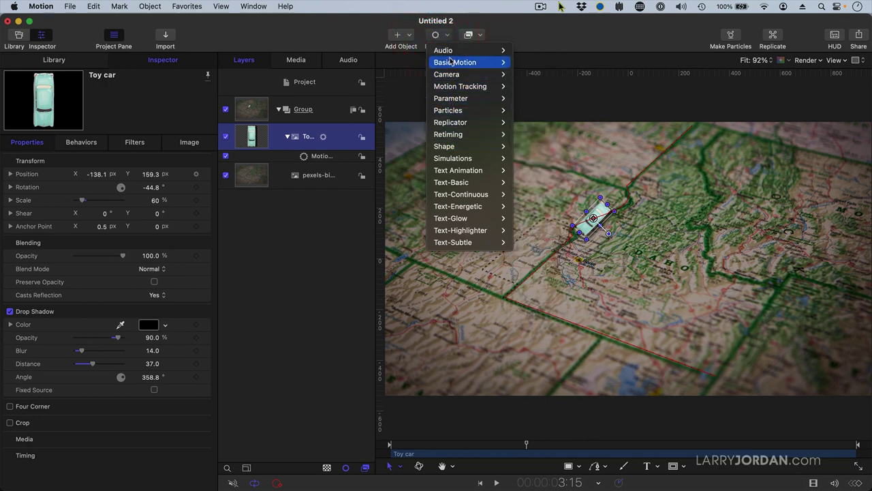
{"action": "mouse_move", "coordinate": [462, 62]}
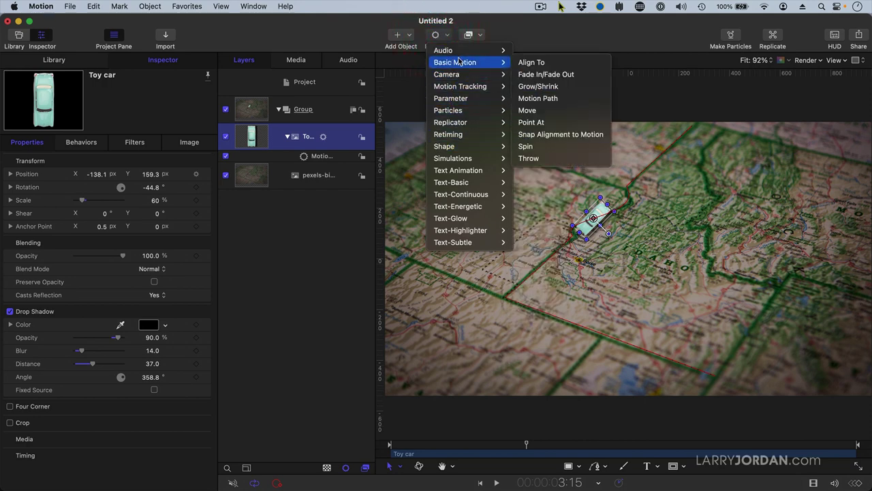
{"action": "left_click", "coordinate": [536, 133]}
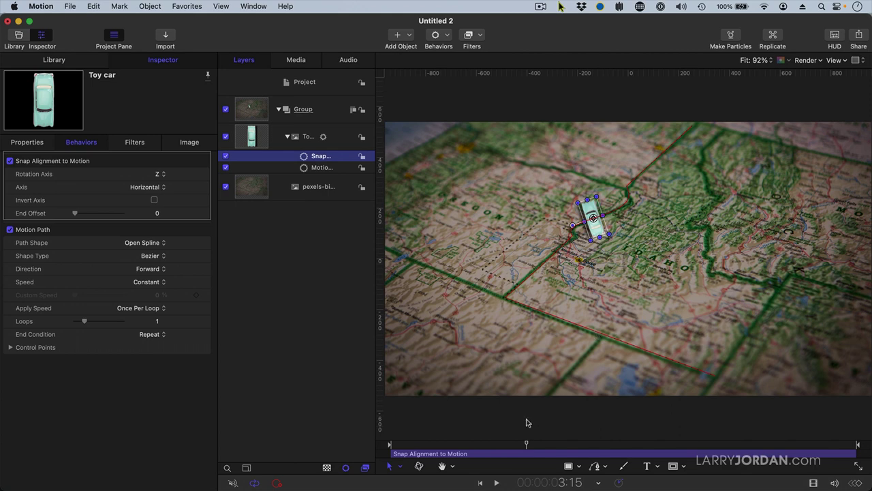
Set the alignment Axis to Vertical with Invert Axis on so the car faces forward
{"action": "left_click", "coordinate": [383, 446]}
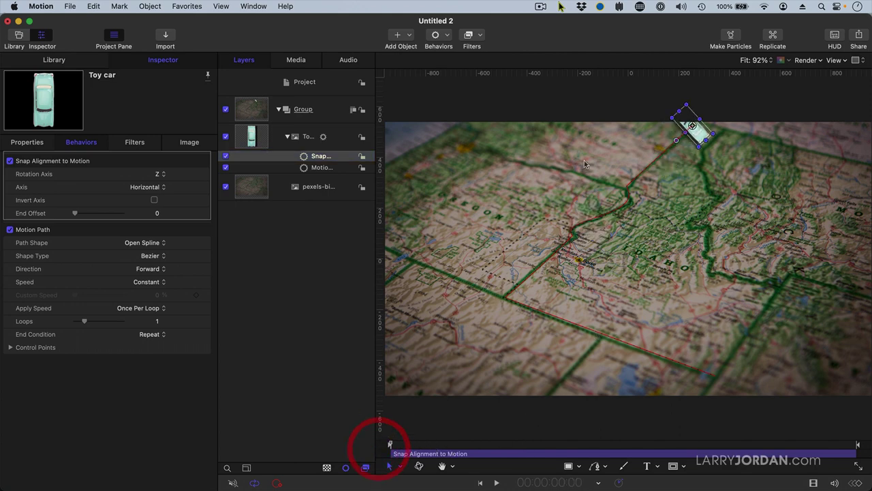
{"action": "left_click", "coordinate": [153, 191]}
{"action": "left_click", "coordinate": [153, 200]}
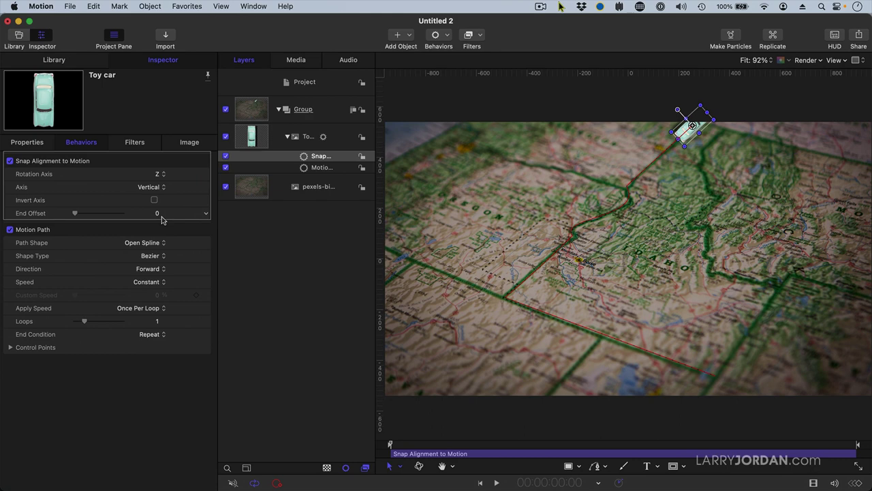
{"action": "key", "text": "space"}
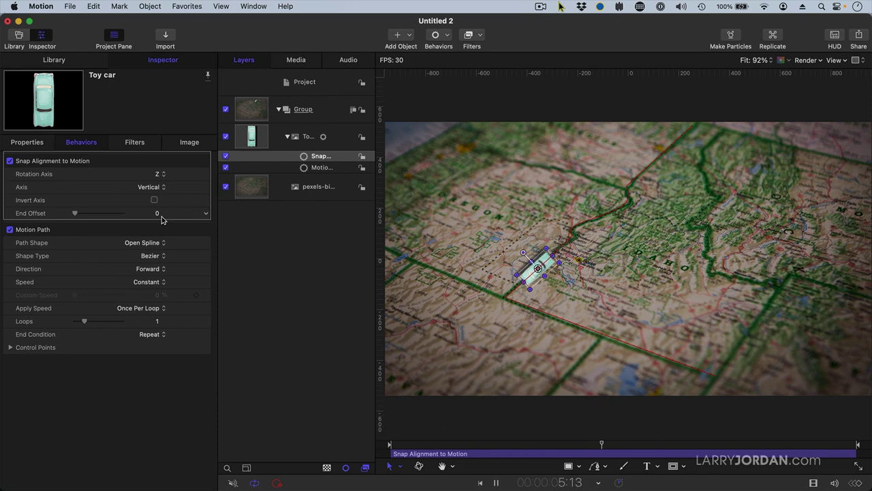
{"action": "key", "text": "space"}
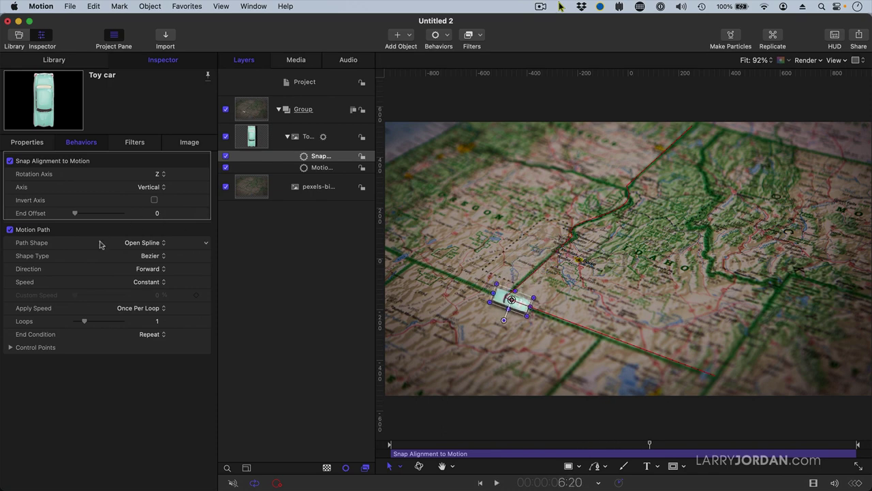
{"action": "left_click", "coordinate": [154, 199]}
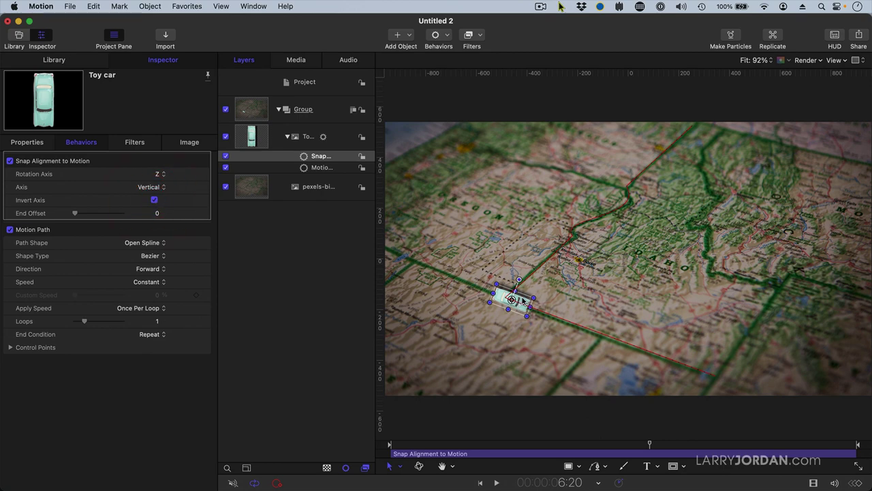
{"action": "key", "text": "Right"}
{"action": "key", "text": "Right"}
{"action": "key", "text": "Right"}
{"action": "key", "text": "Right"}
{"action": "key", "text": "Right"}
{"action": "key", "text": "Right"}
{"action": "key", "text": "Right"}
{"action": "key", "text": "Right"}
{"action": "key", "text": "Right"}
{"action": "key", "text": "Right"}
{"action": "key", "text": "Right"}
{"action": "key", "text": "Right"}
{"action": "key", "text": "Right"}
{"action": "key", "text": "Right"}
{"action": "key", "text": "Right"}
{"action": "key", "text": "Right"}
{"action": "key", "text": "Right"}
{"action": "key", "text": "Right"}
{"action": "key", "text": "Right"}
{"action": "key", "text": "Right"}
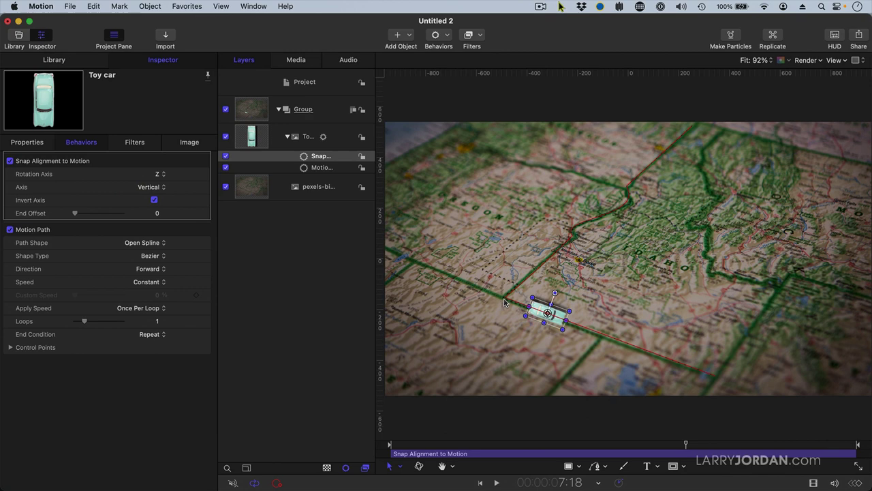
Convert the path's corner control point to Smooth and preview the result
{"action": "left_click", "coordinate": [332, 170]}
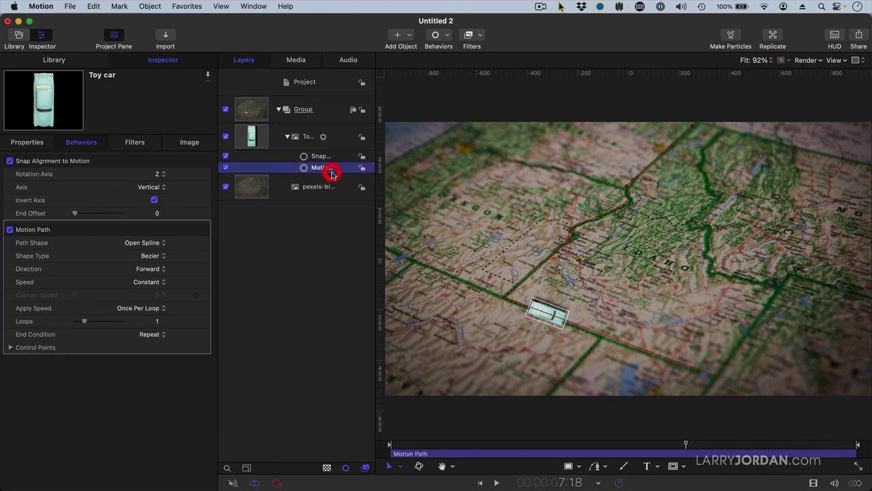
{"action": "right_click", "coordinate": [508, 302]}
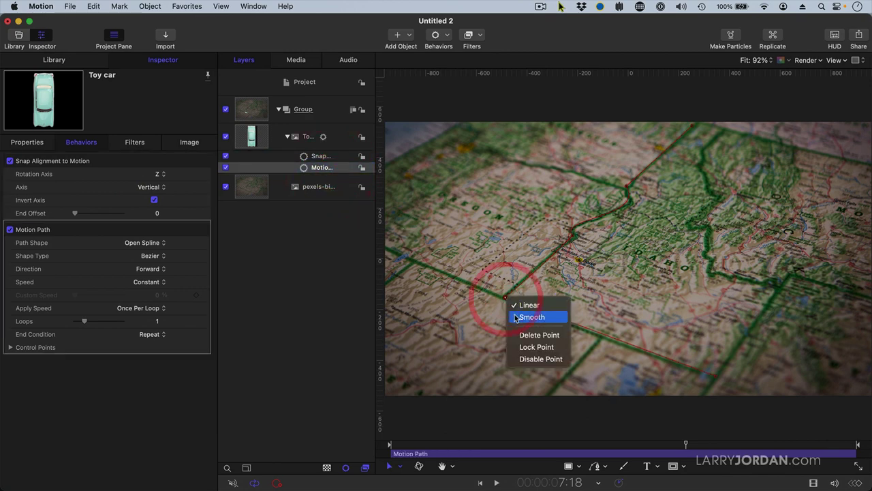
{"action": "left_click", "coordinate": [521, 315]}
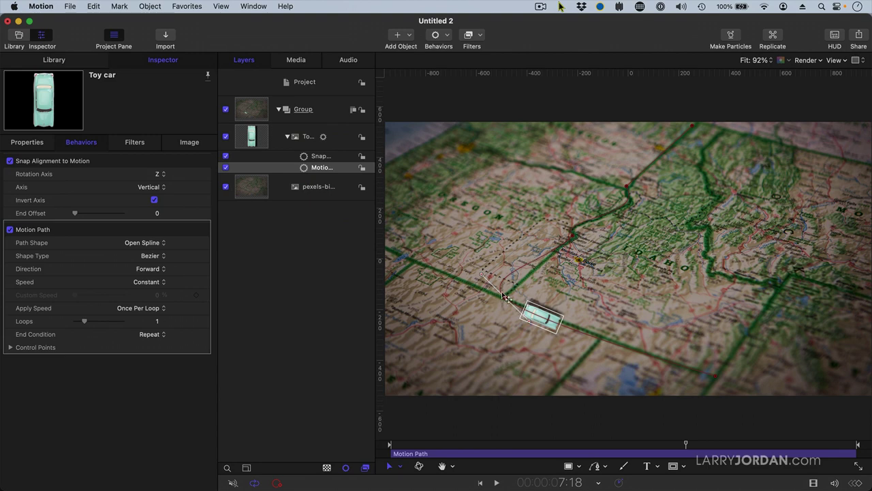
{"action": "left_click", "coordinate": [557, 451]}
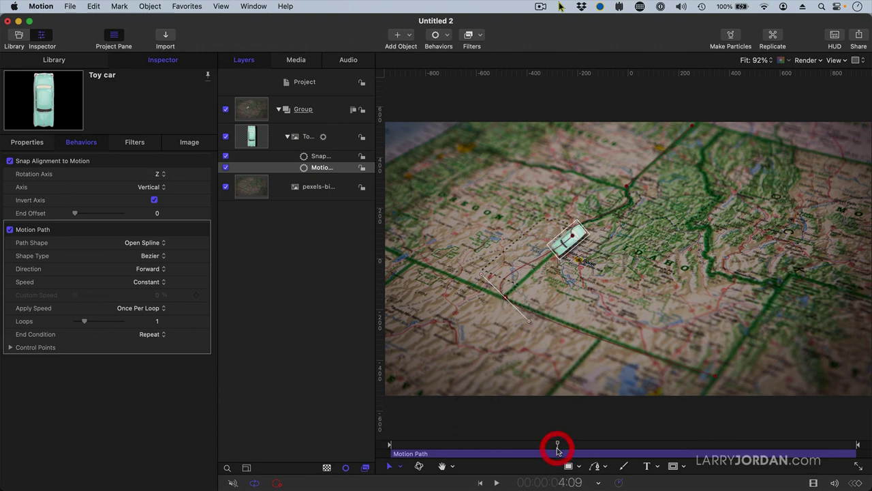
{"action": "key", "text": "space"}
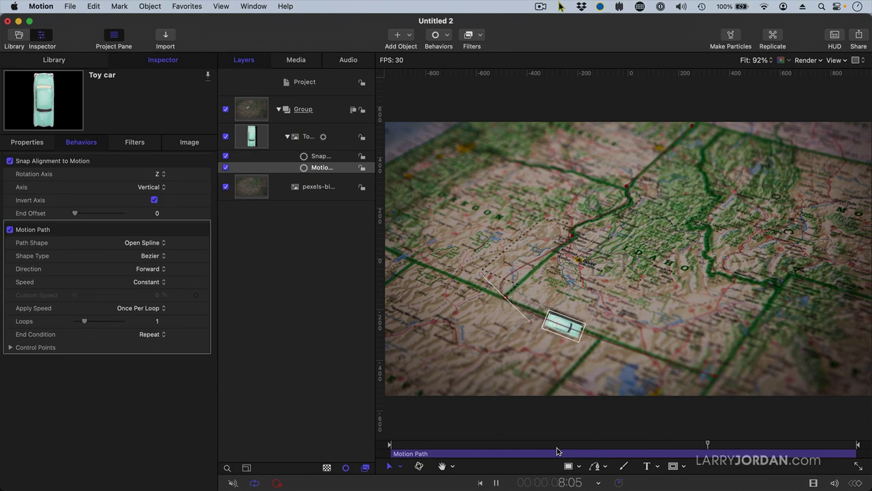
{"action": "key", "text": "space"}
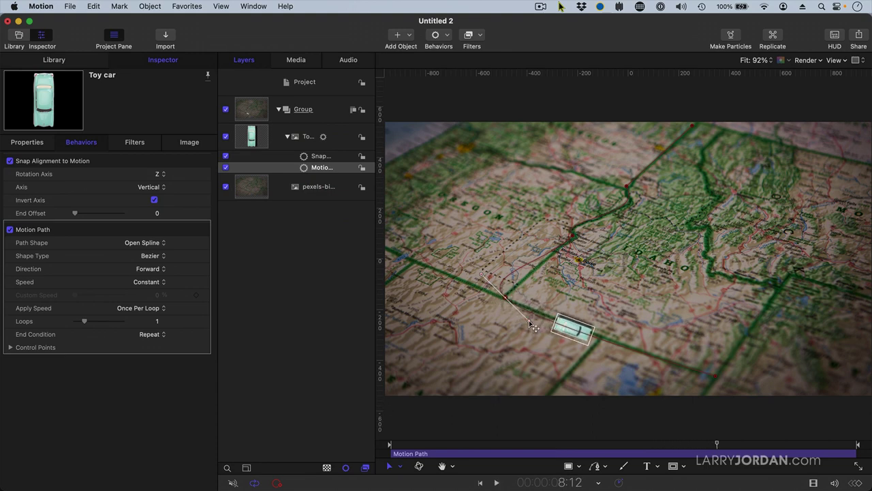
Drag the corner's Bezier handle to reshape the curve and replay to check it
{"action": "left_click_drag", "start_coordinate": [529, 321], "coordinate": [522, 331]}
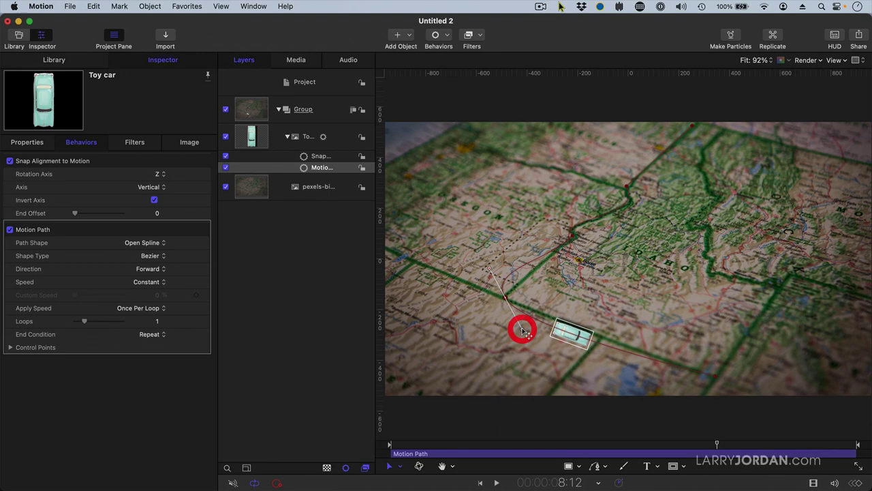
{"action": "left_click", "coordinate": [542, 448]}
{"action": "key", "text": "space"}
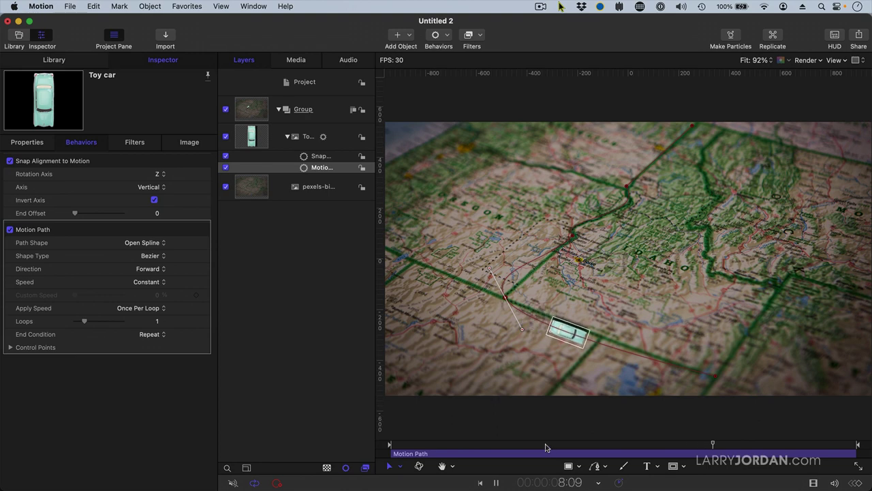
{"action": "key", "text": "space"}
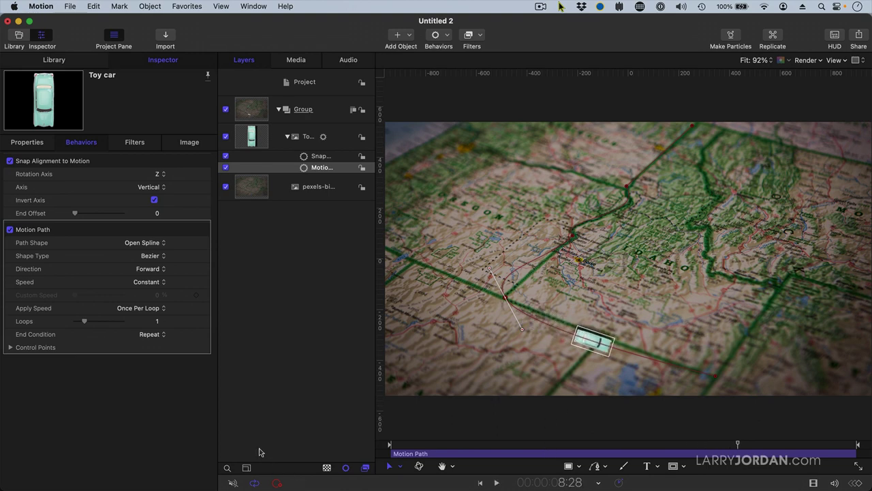
Add a Gaussian Blur filter to the toy car and keyframe a high blur Amount at the start
{"action": "left_click", "coordinate": [334, 137]}
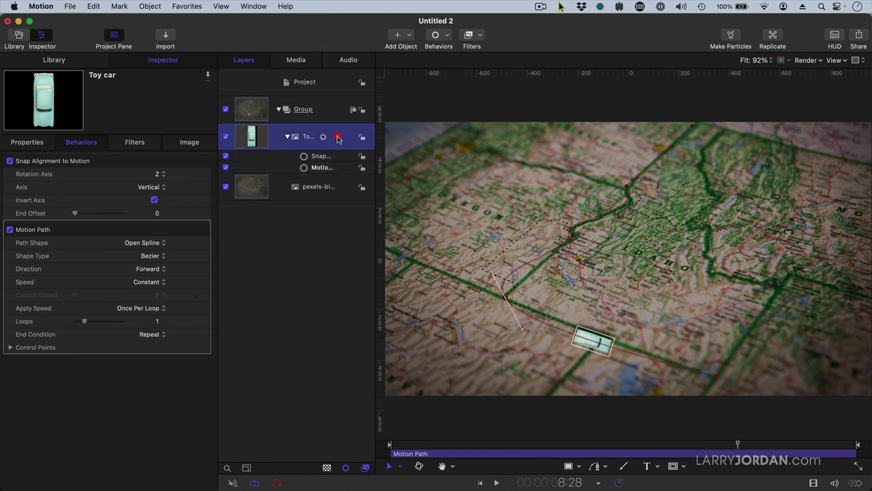
{"action": "left_click", "coordinate": [435, 38]}
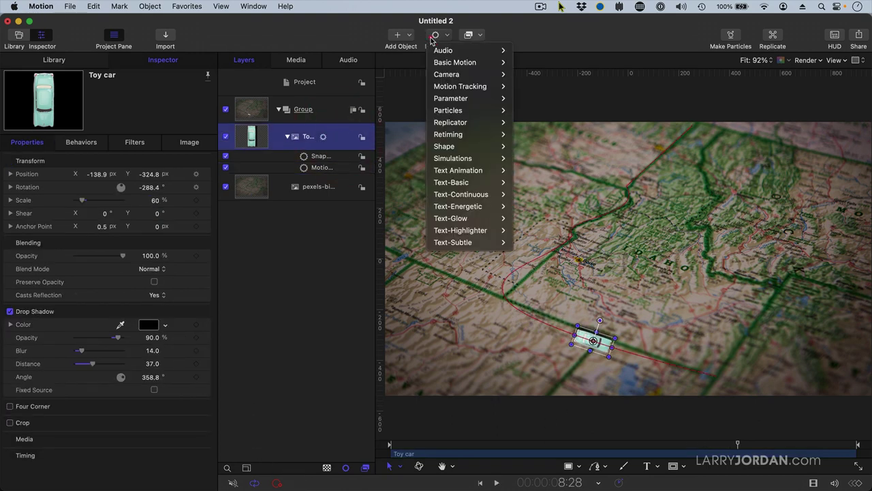
{"action": "left_click", "coordinate": [468, 35]}
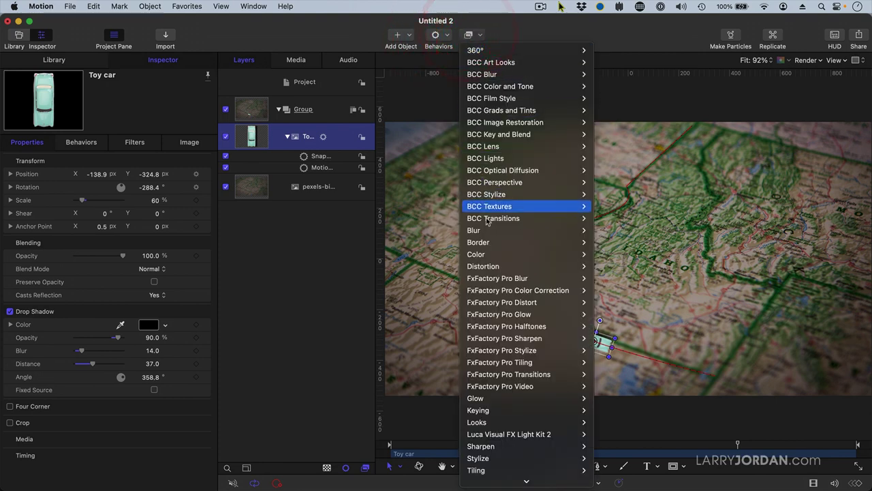
{"action": "mouse_move", "coordinate": [488, 229]}
{"action": "left_click", "coordinate": [603, 291]}
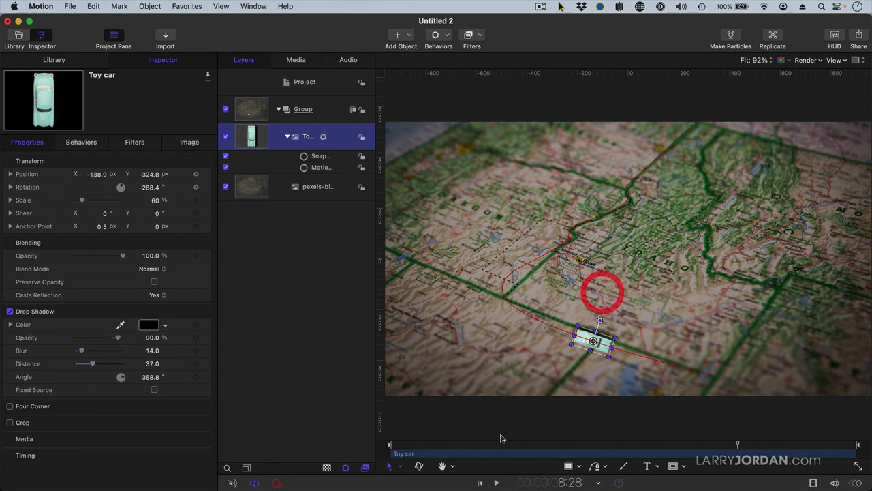
{"action": "left_click_drag", "start_coordinate": [416, 447], "coordinate": [372, 448]}
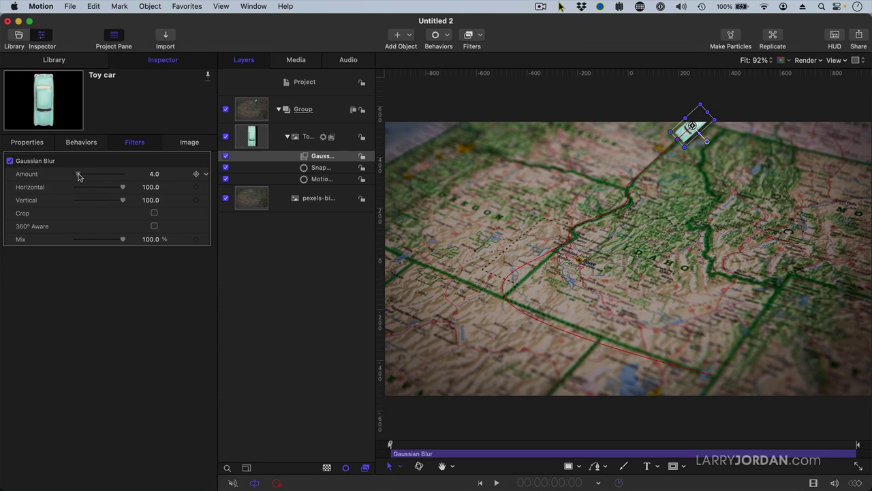
{"action": "left_click_drag", "start_coordinate": [79, 176], "coordinate": [93, 175]}
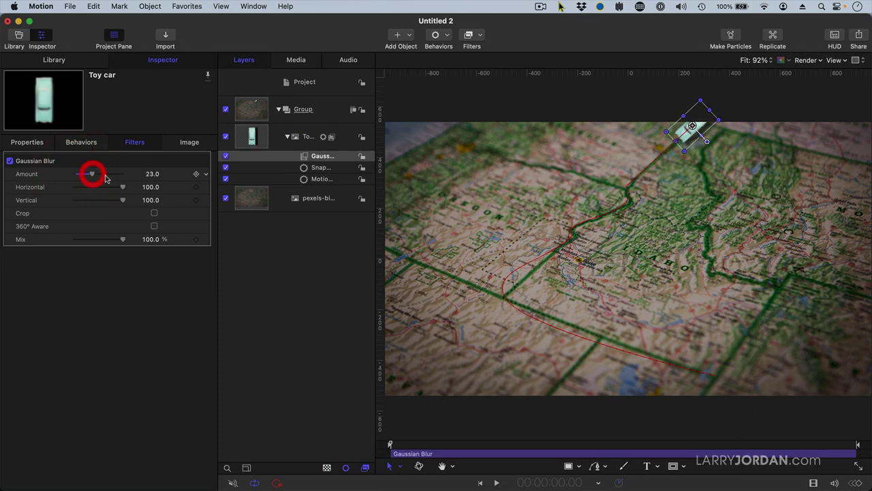
{"action": "left_click", "coordinate": [196, 174]}
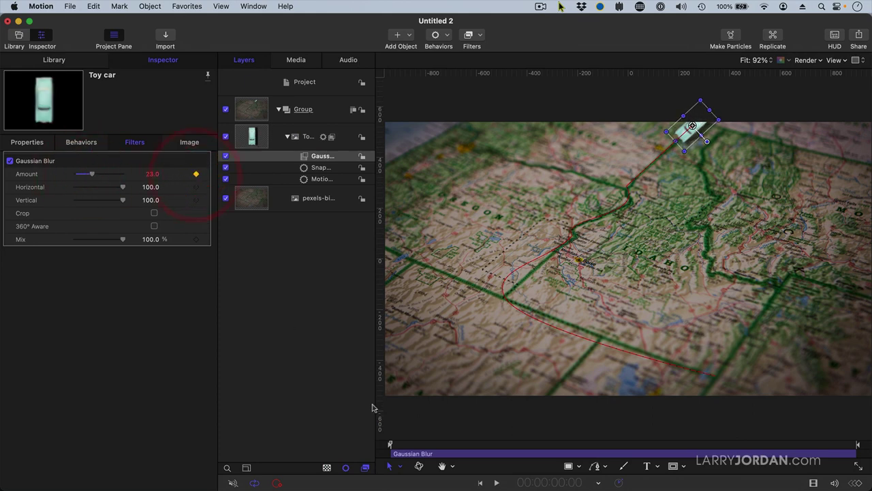
Keyframe blur Amount 0 at 1:27 and 8:03, then blur the car again at the end
{"action": "left_click_drag", "start_coordinate": [421, 450], "coordinate": [464, 444]}
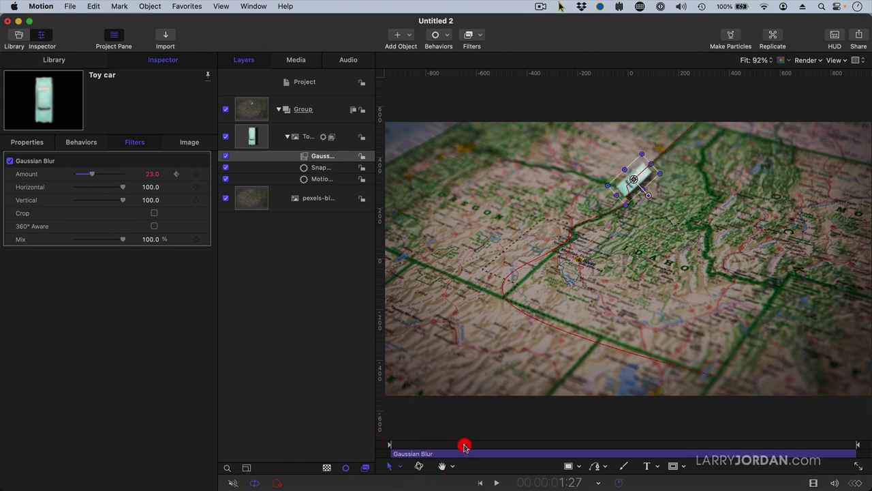
{"action": "left_click", "coordinate": [196, 174]}
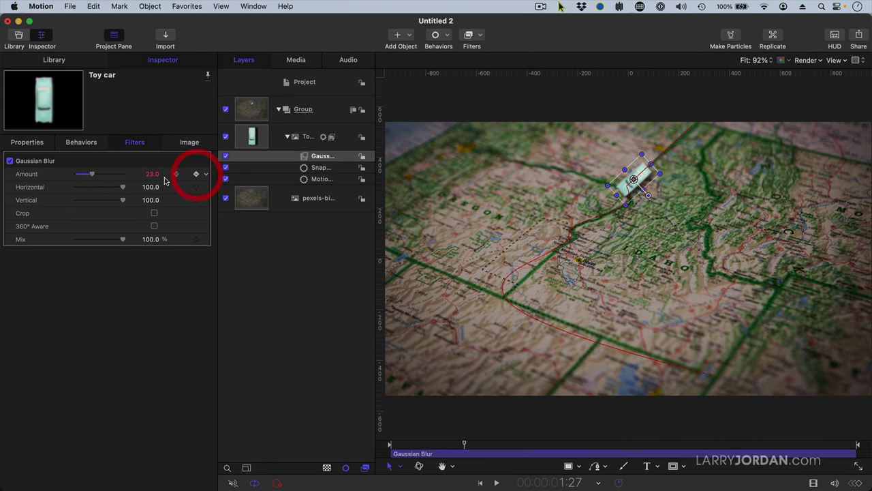
{"action": "left_click_drag", "start_coordinate": [87, 176], "coordinate": [54, 180]}
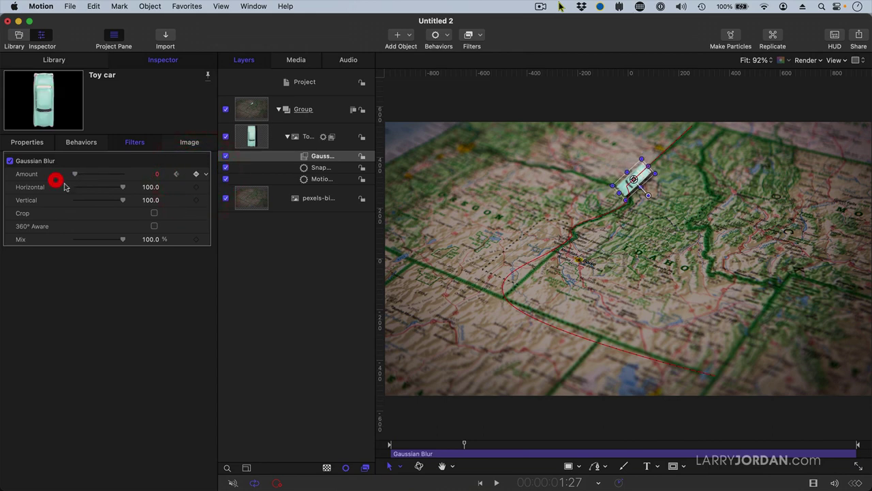
{"action": "left_click_drag", "start_coordinate": [671, 448], "coordinate": [706, 447]}
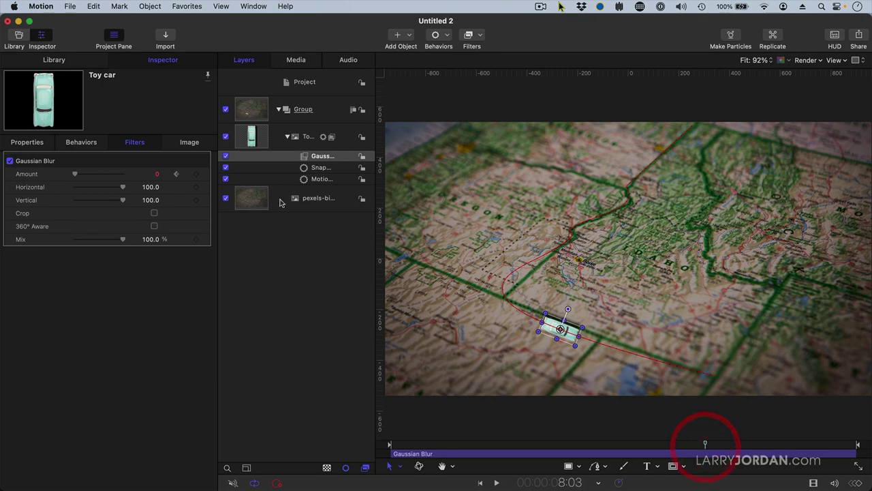
{"action": "left_click", "coordinate": [197, 175]}
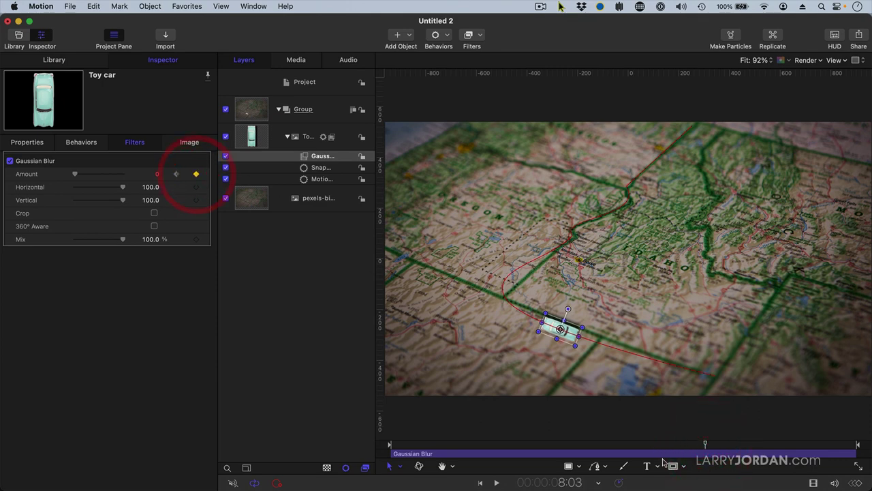
{"action": "left_click_drag", "start_coordinate": [707, 444], "coordinate": [857, 444]}
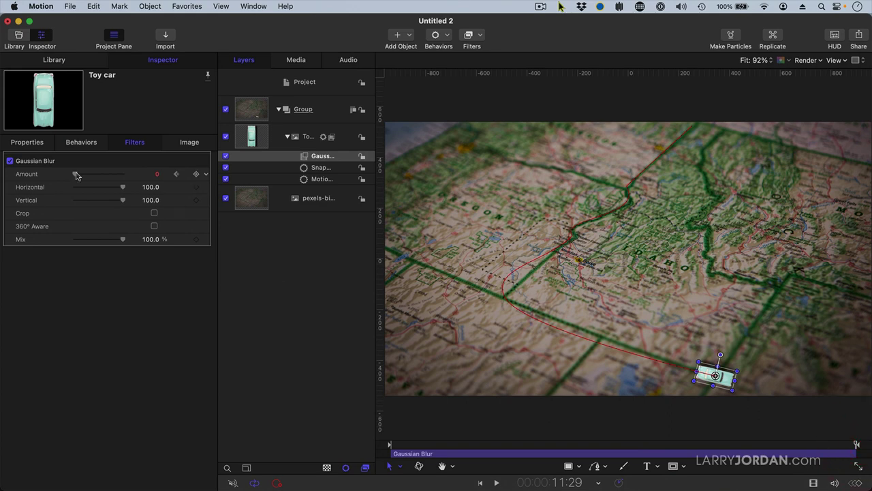
{"action": "left_click_drag", "start_coordinate": [74, 176], "coordinate": [95, 175]}
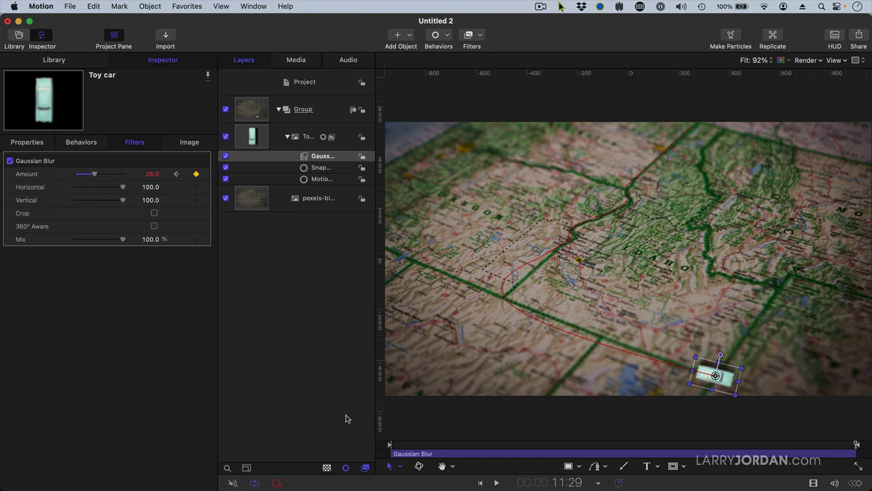
{"action": "key", "text": "Home"}
{"action": "key", "text": "space"}
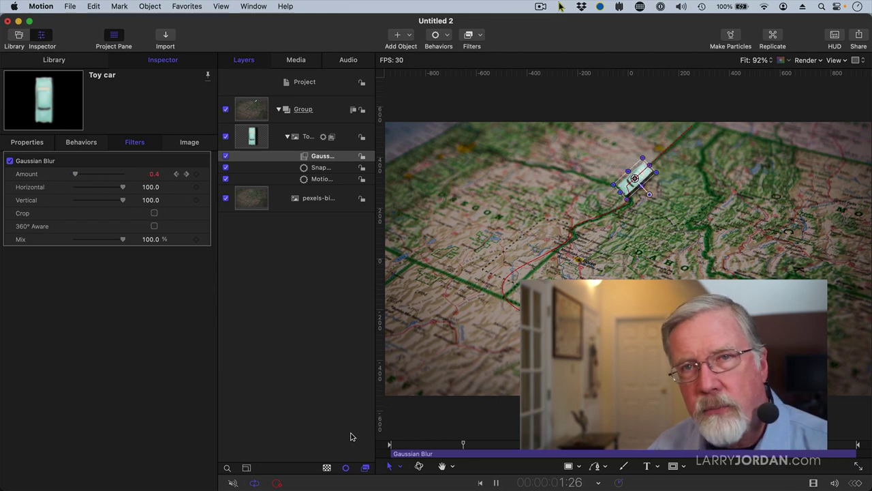
{"action": "key", "text": "space"}
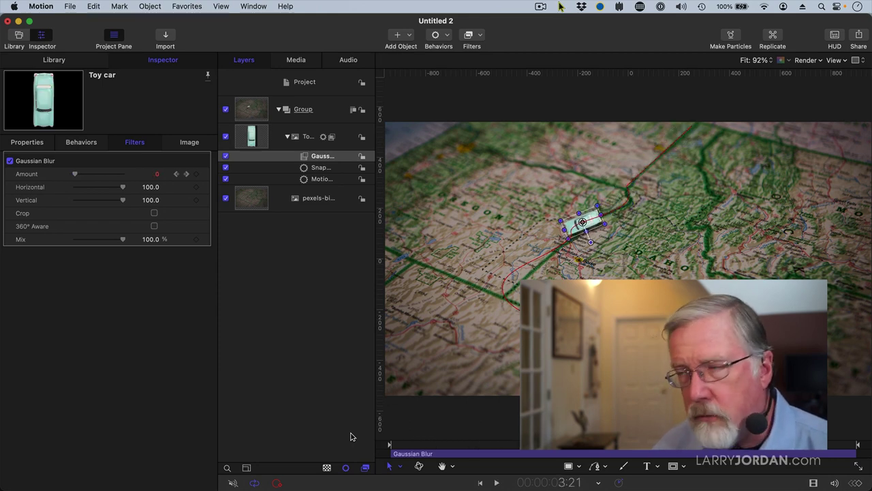